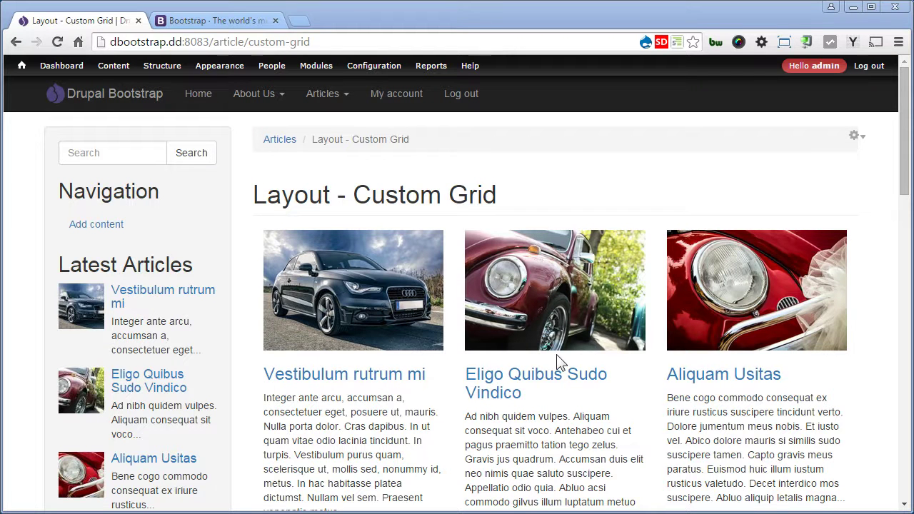
# Open the Custom Grid page's view for editing and clone its Page: Custom Grid display
pyautogui.click(857, 139)
pyautogui.click(842, 153)
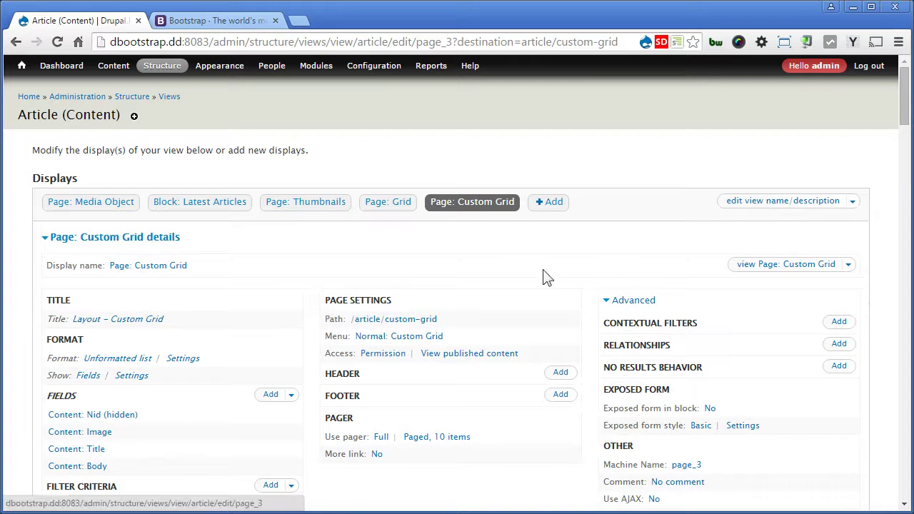
pyautogui.click(849, 265)
pyautogui.click(775, 283)
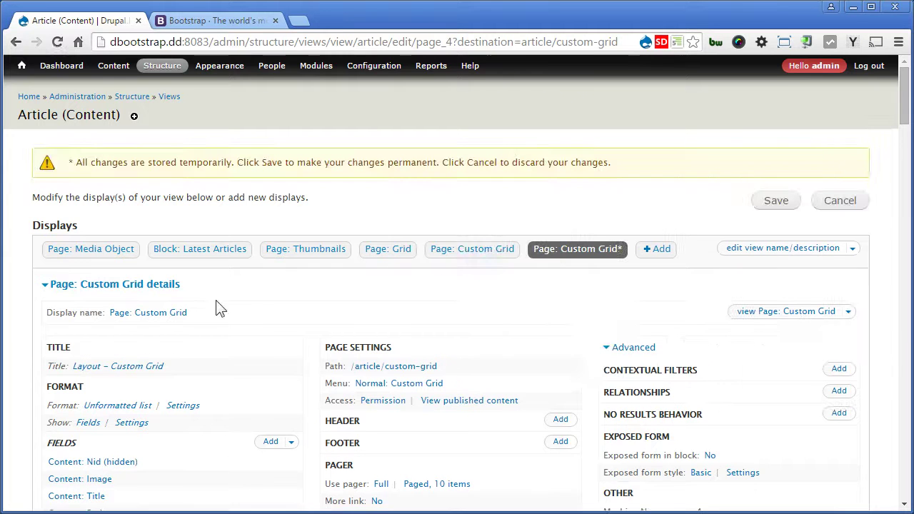
# Rename the cloned display as "Page: Table"
pyautogui.click(166, 312)
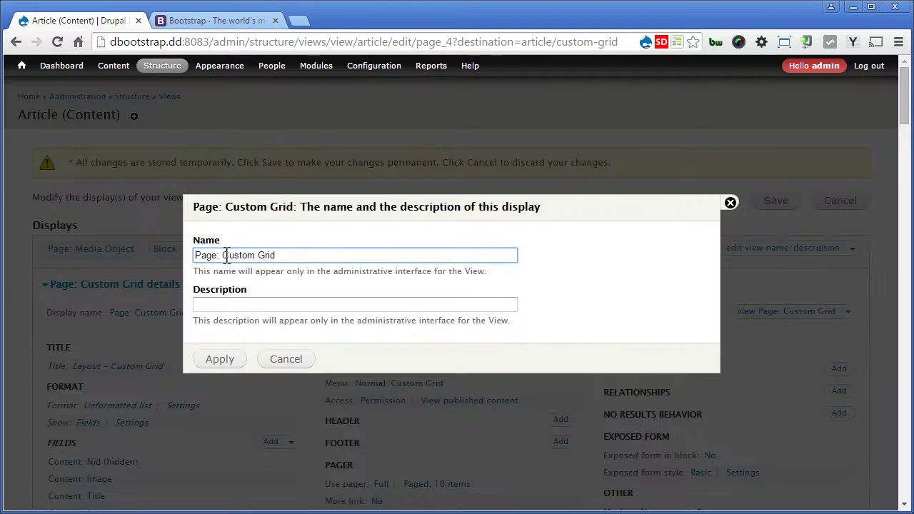
pyautogui.moveTo(222, 255); pyautogui.dragTo(357, 258)
pyautogui.write('Table')
pyautogui.click(223, 360)
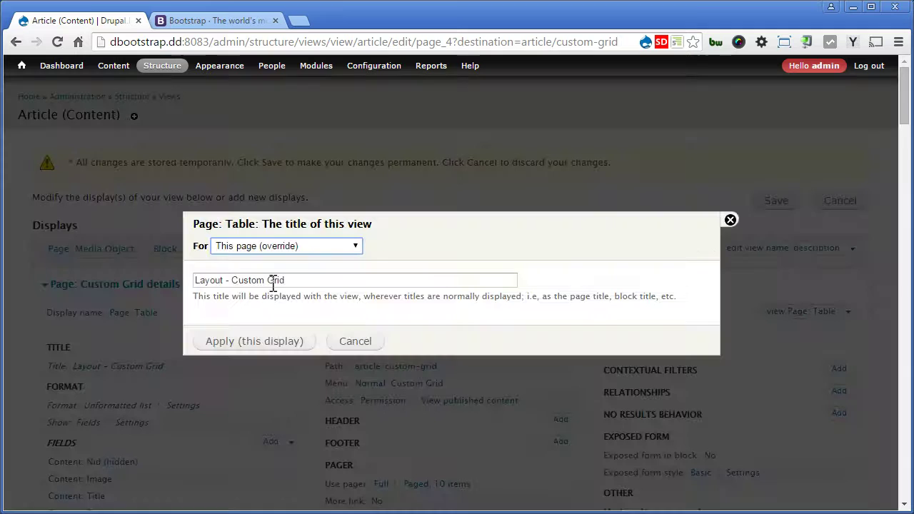
# Set the title of the Table display to "Layout - Table" for this page only
pyautogui.moveTo(231, 281); pyautogui.dragTo(381, 281)
pyautogui.write('Table')
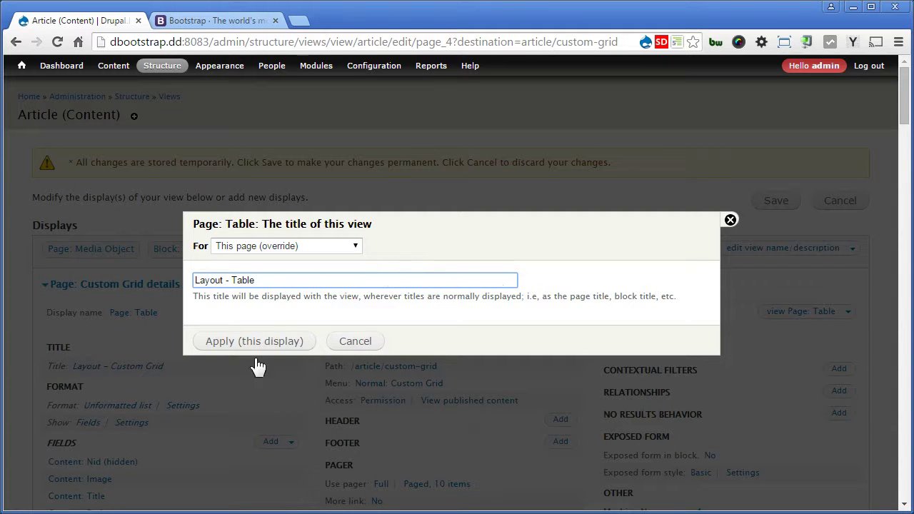
pyautogui.click(256, 343)
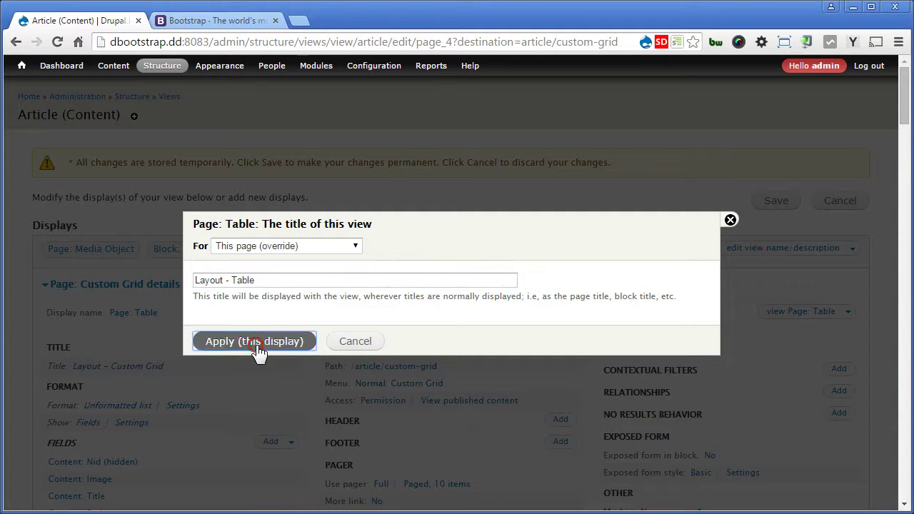
# Change the Table display's format to Bootstrap Table for this display only
pyautogui.scroll(-2, 259, 408)
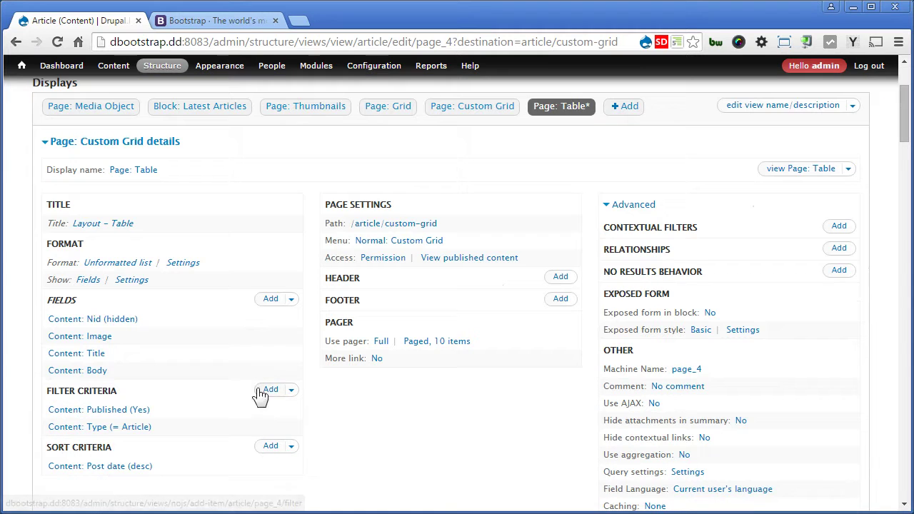
pyautogui.click(115, 263)
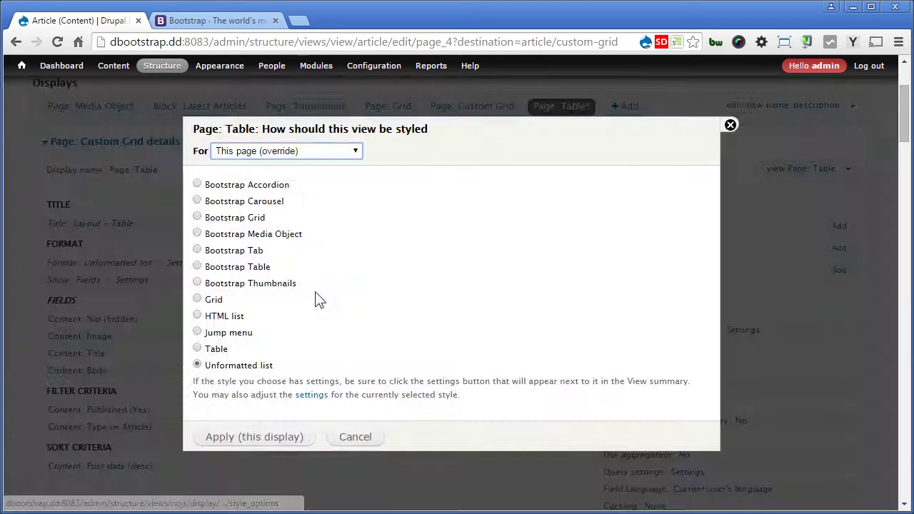
pyautogui.click(218, 269)
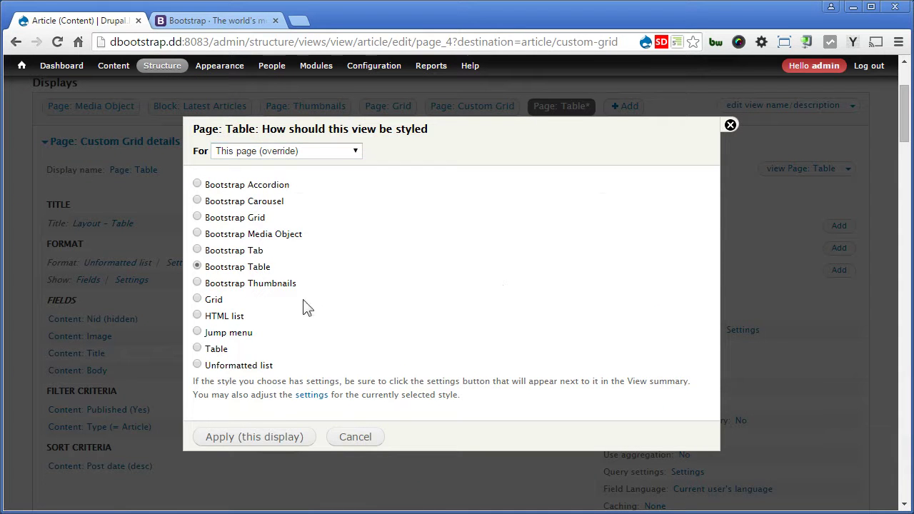
pyautogui.click(259, 437)
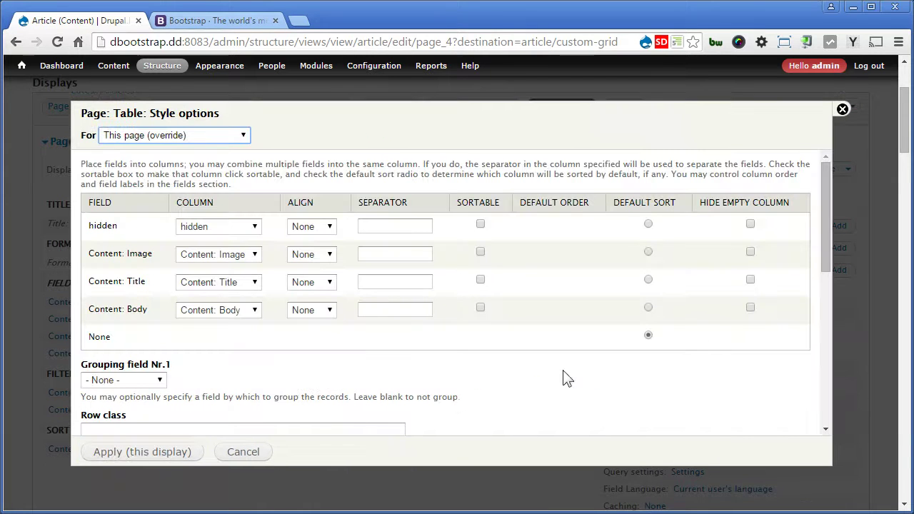
# Enable the Striped and Hover Bootstrap styles in the table's style options and apply them to this display
pyautogui.moveTo(825, 238); pyautogui.dragTo(826, 369)
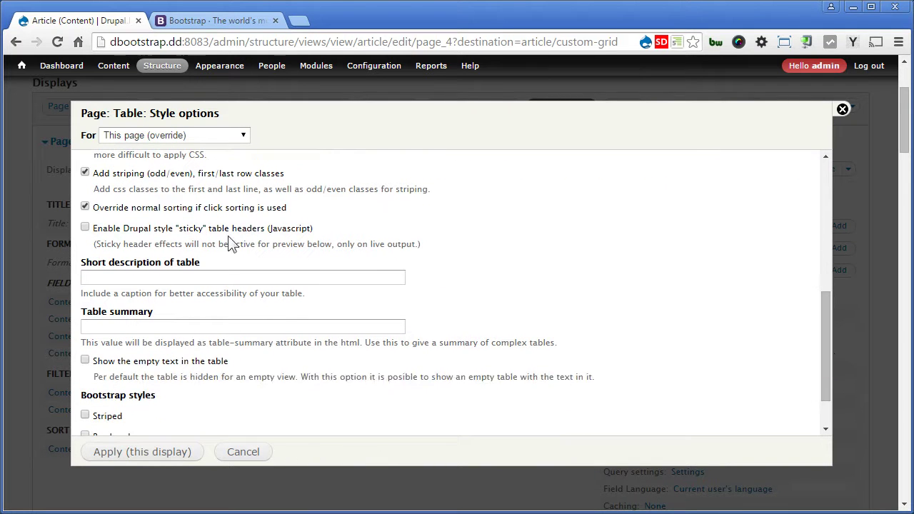
pyautogui.moveTo(826, 337); pyautogui.dragTo(827, 367)
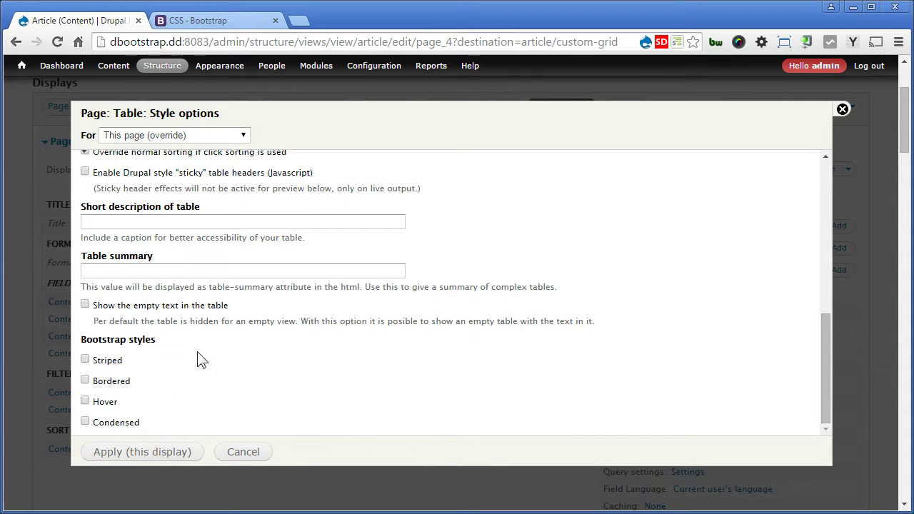
pyautogui.click(120, 361)
pyautogui.click(107, 402)
pyautogui.click(152, 452)
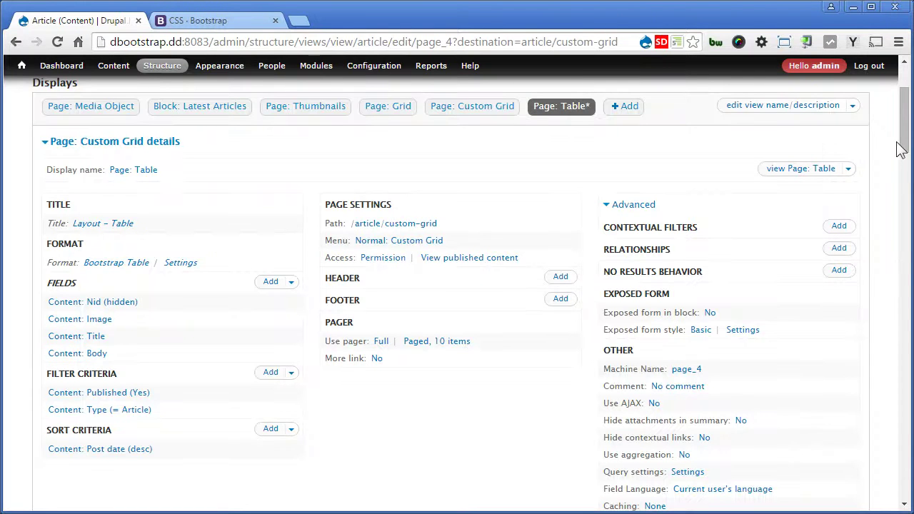
# Check the table preview, and configure the Image field with the Thumbnail (100x100) image style, linked to Content
pyautogui.moveTo(901, 146); pyautogui.dragTo(909, 226)
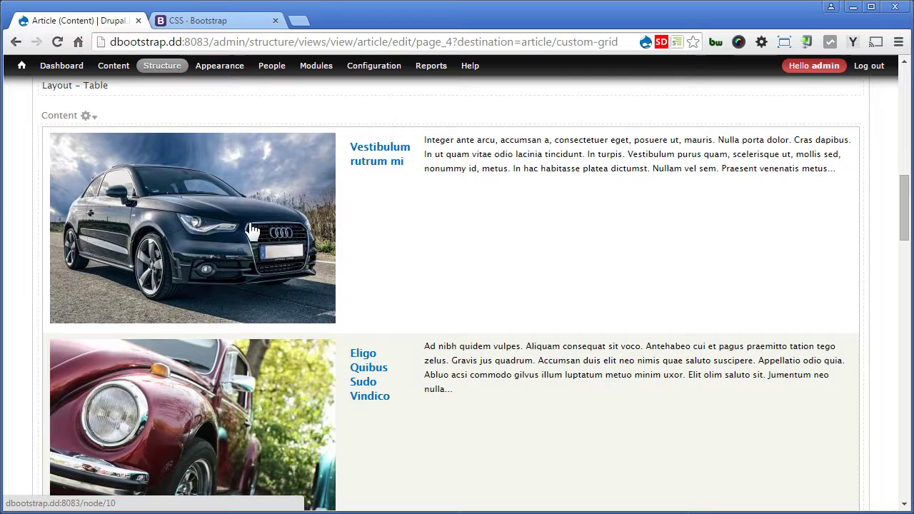
pyautogui.moveTo(906, 223); pyautogui.dragTo(906, 136)
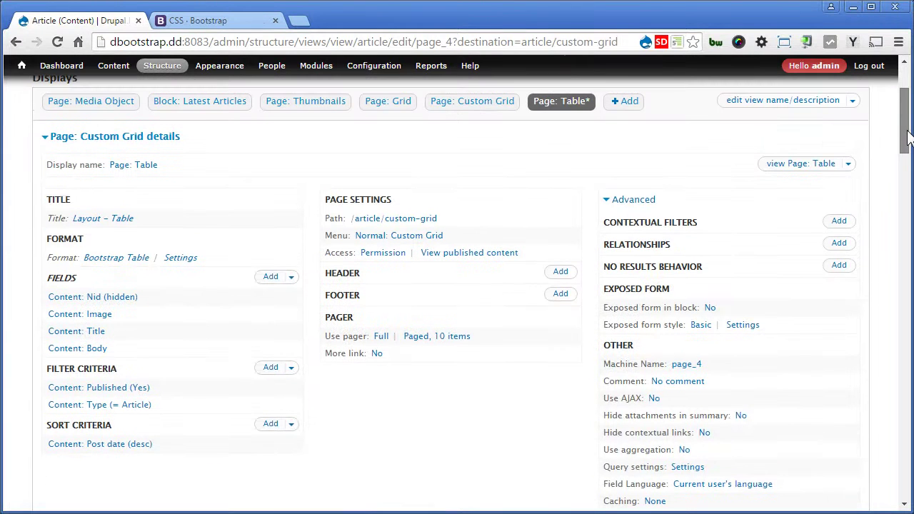
pyautogui.click(93, 315)
pyautogui.click(257, 274)
pyautogui.click(214, 279)
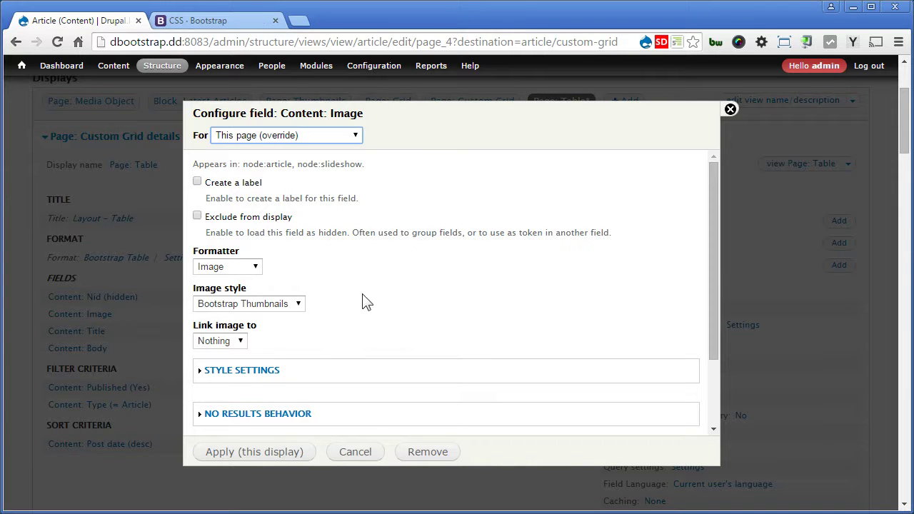
pyautogui.click(298, 304)
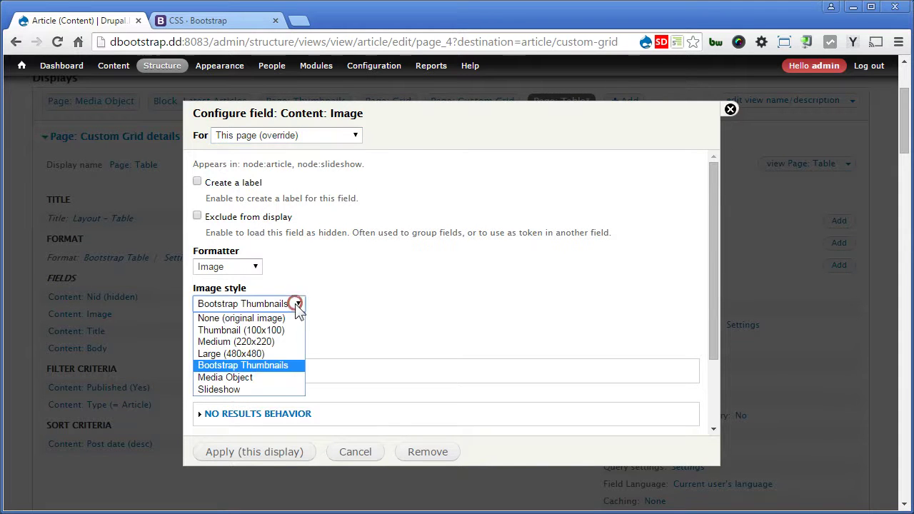
pyautogui.click(265, 333)
pyautogui.click(230, 342)
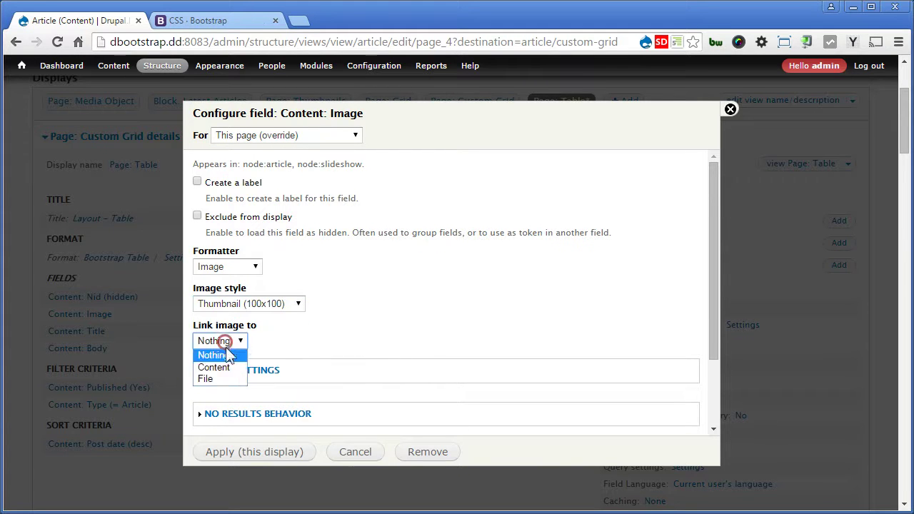
pyautogui.click(235, 368)
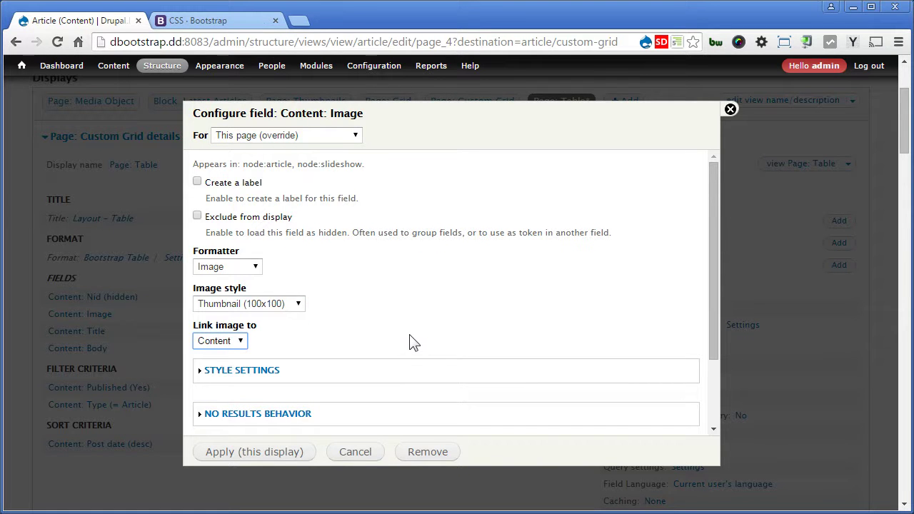
# Disable rewriting of the Image field's output, review its style settings, and apply the field configuration to this display
pyautogui.scroll(-3, 414, 342)
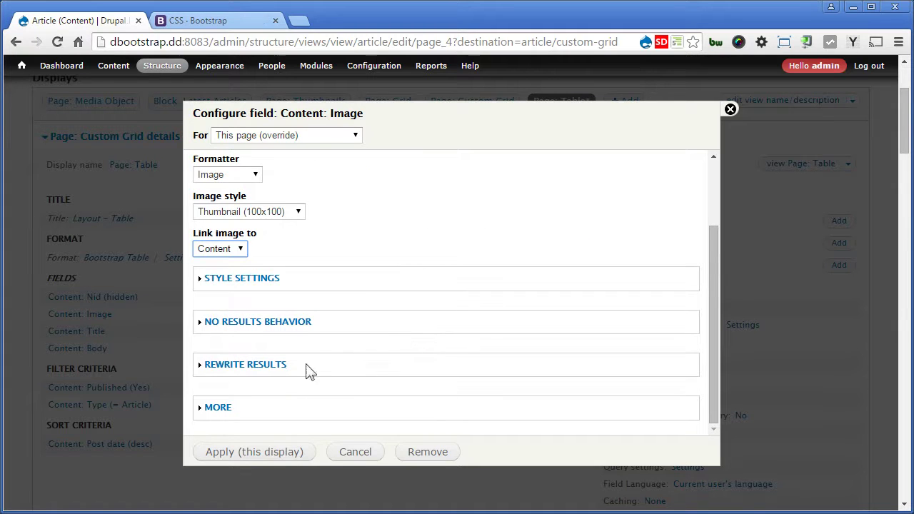
pyautogui.click(245, 367)
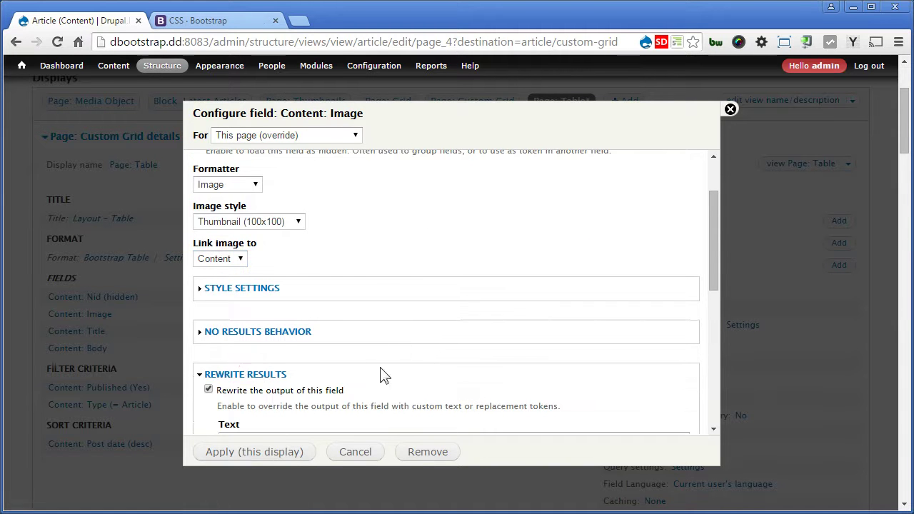
pyautogui.scroll(-2, 403, 375)
pyautogui.click(319, 322)
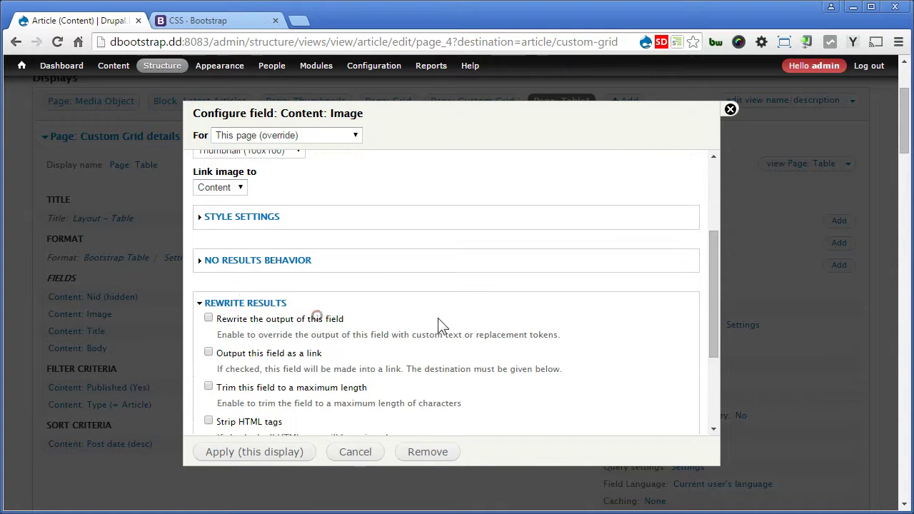
pyautogui.scroll(2, 441, 318)
pyautogui.click(252, 288)
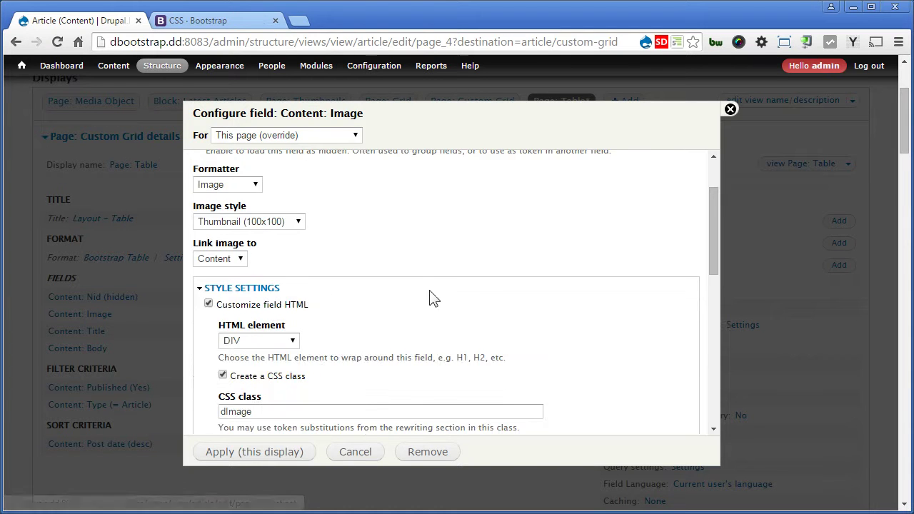
pyautogui.scroll(-2, 443, 300)
pyautogui.scroll(4, 443, 300)
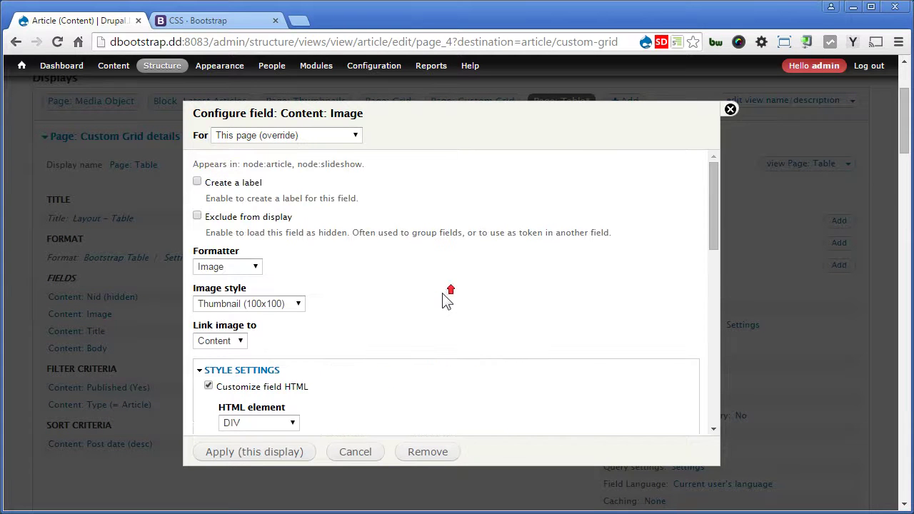
pyautogui.moveTo(710, 223); pyautogui.dragTo(697, 434)
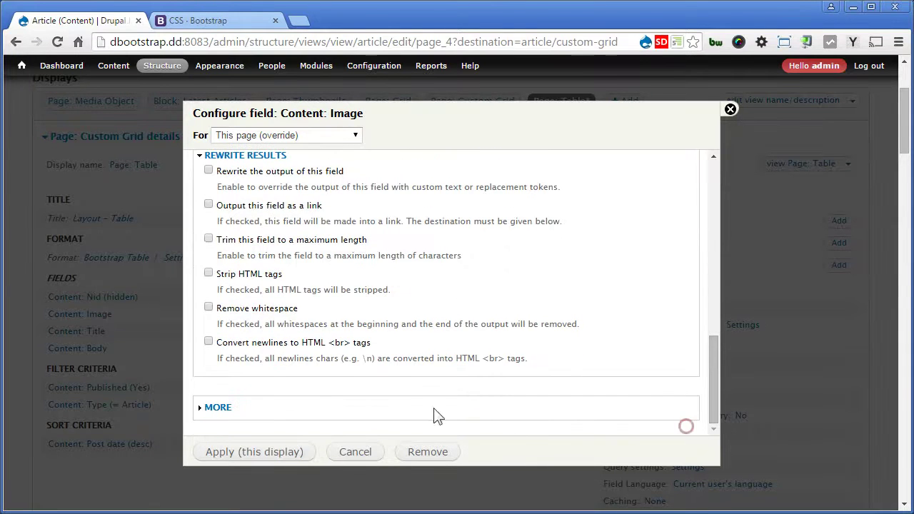
pyautogui.click(255, 452)
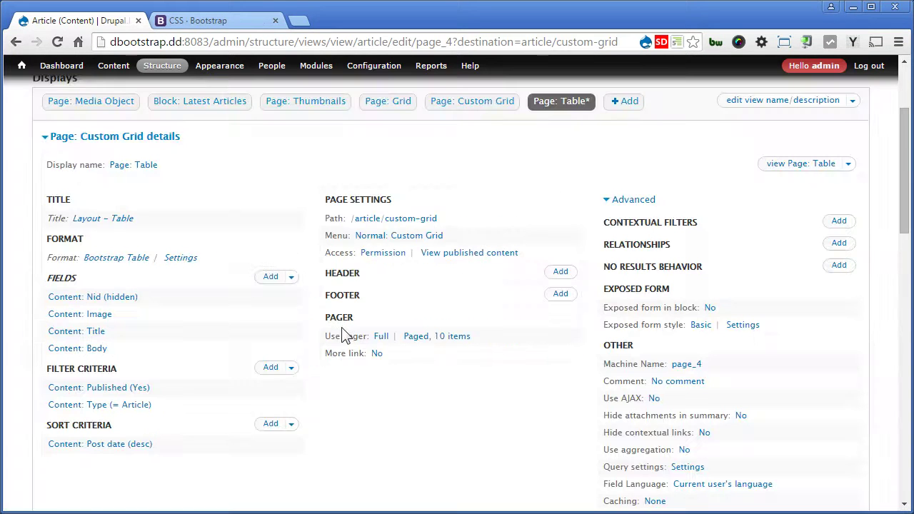
# Remove the hidden Content: Nid field from the Table display and check the table preview
pyautogui.click(119, 297)
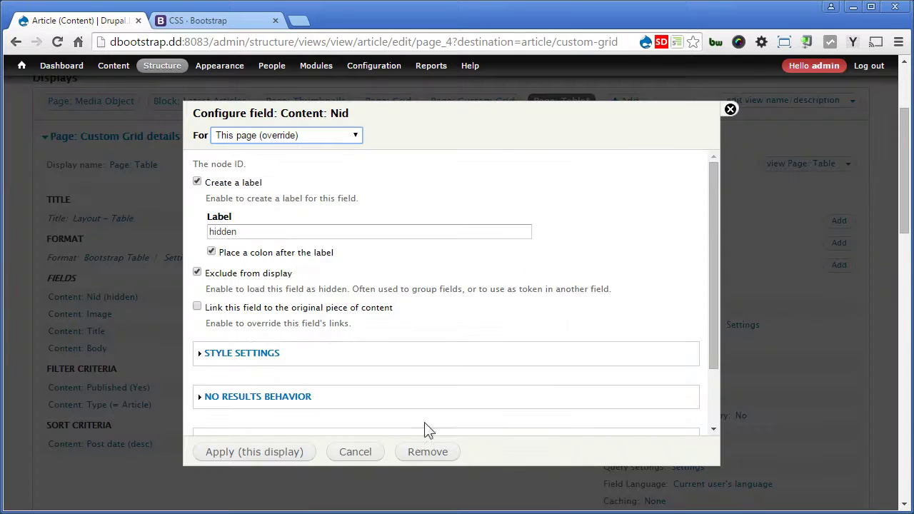
pyautogui.click(427, 453)
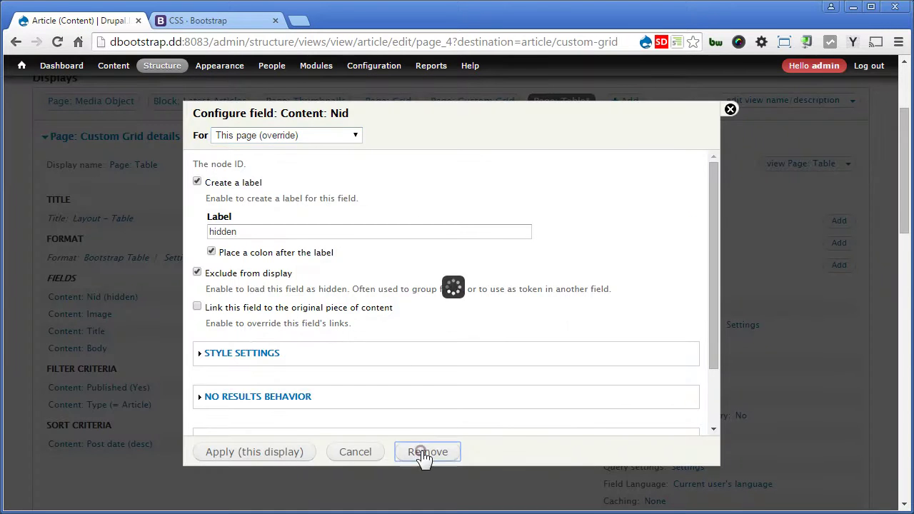
pyautogui.moveTo(905, 207); pyautogui.dragTo(882, 365)
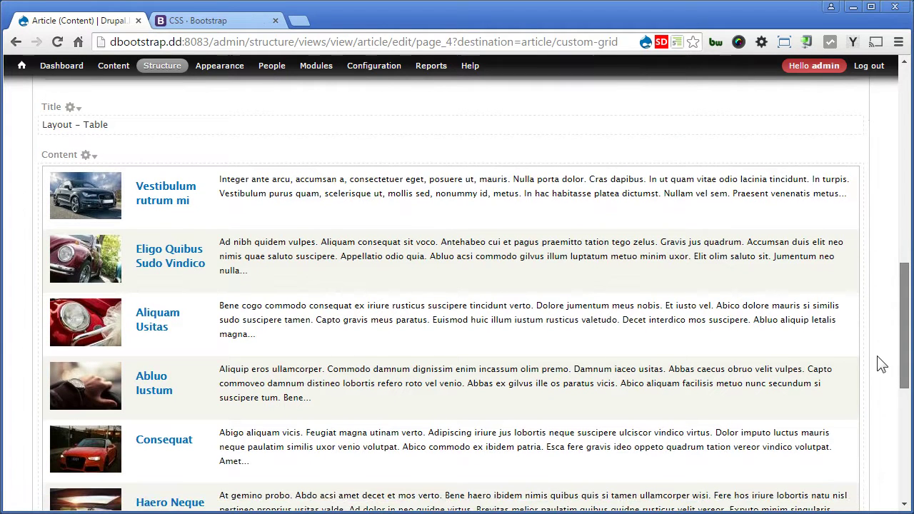
pyautogui.scroll(7, 882, 364)
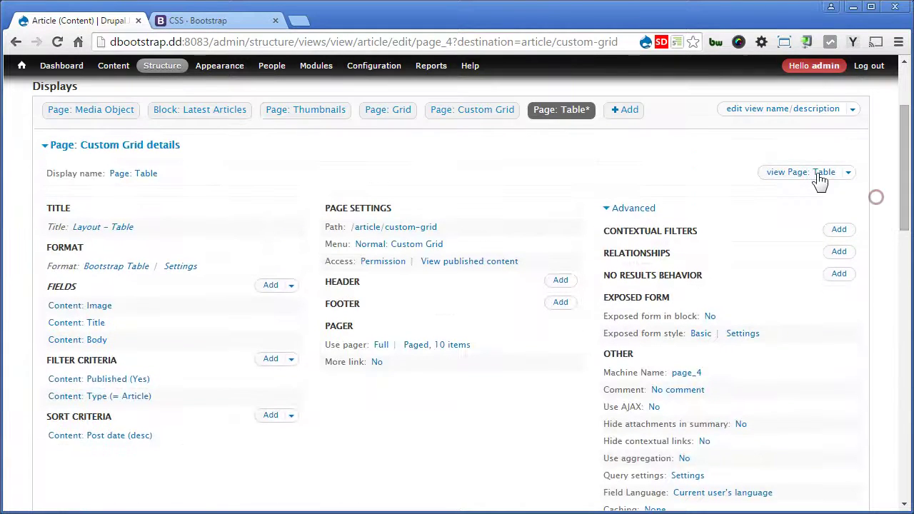
# Set the Table display's page path to "article/table"
pyautogui.click(419, 227)
pyautogui.moveTo(356, 259); pyautogui.dragTo(544, 276)
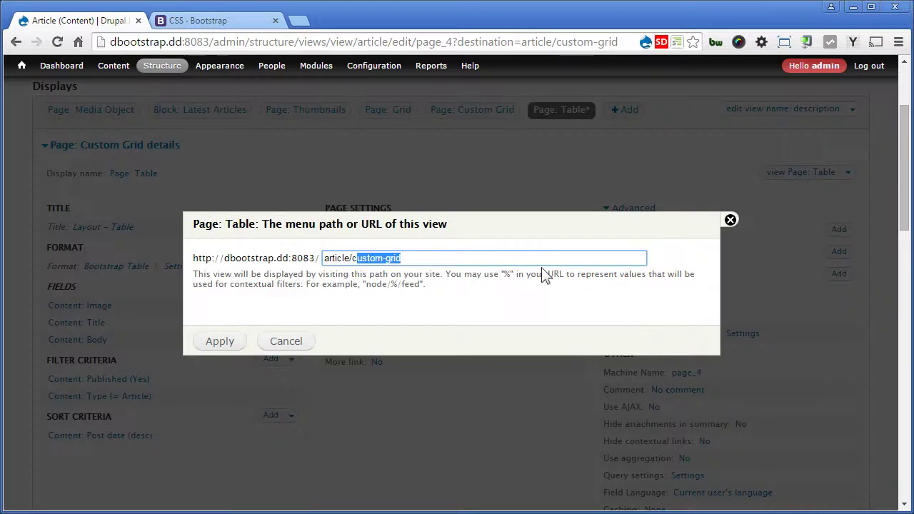
pyautogui.press('BackSpace')
pyautogui.press('BackSpace')
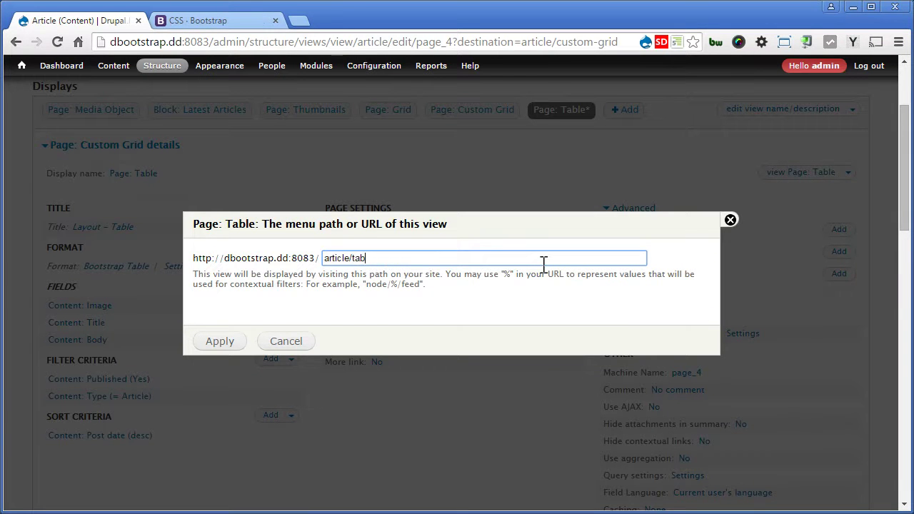
pyautogui.click(219, 341)
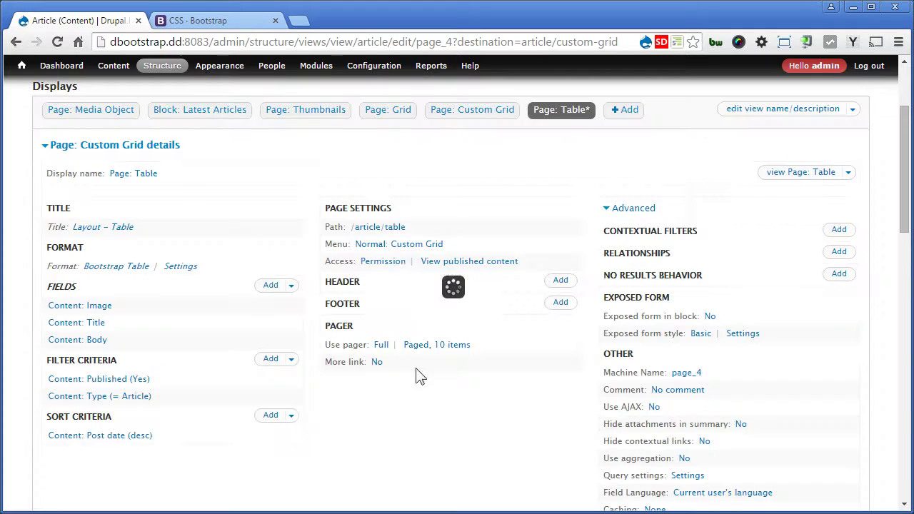
# Change the Table display's normal menu entry title to "Table"
pyautogui.click(404, 244)
pyautogui.moveTo(429, 187); pyautogui.dragTo(289, 197)
pyautogui.write('Table')
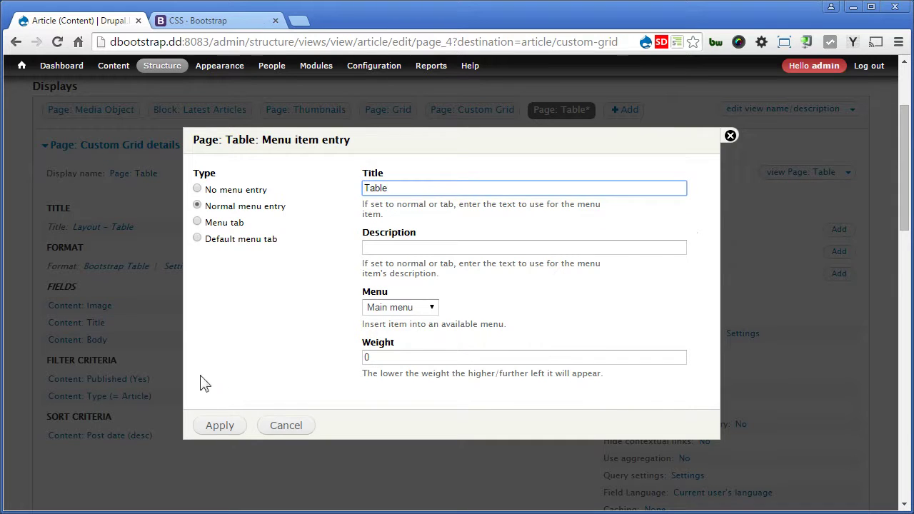
pyautogui.click(219, 425)
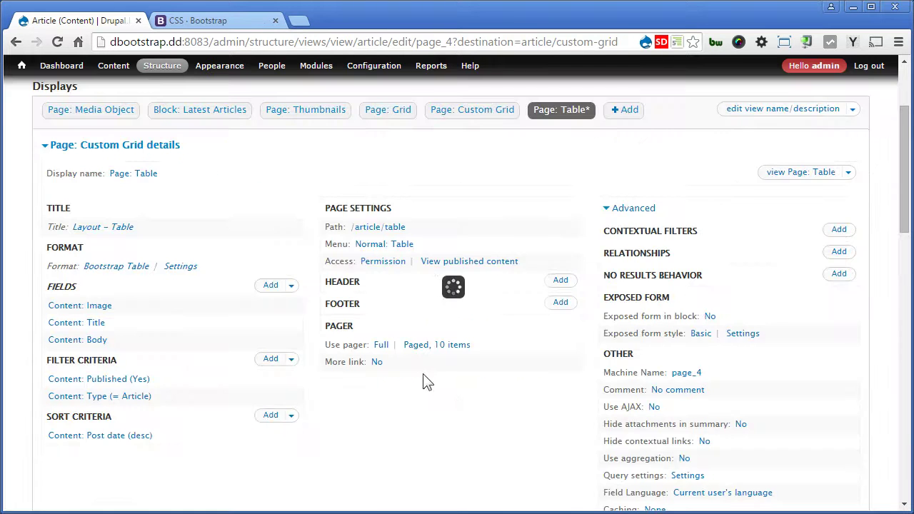
# Save the Article view and review the published Table page on the site
pyautogui.scroll(2, 458, 393)
pyautogui.click(775, 200)
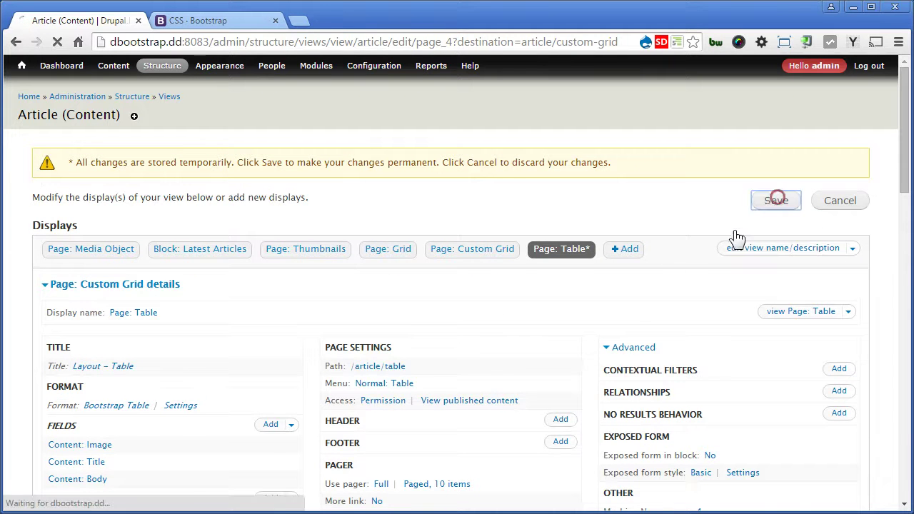
pyautogui.click(381, 100)
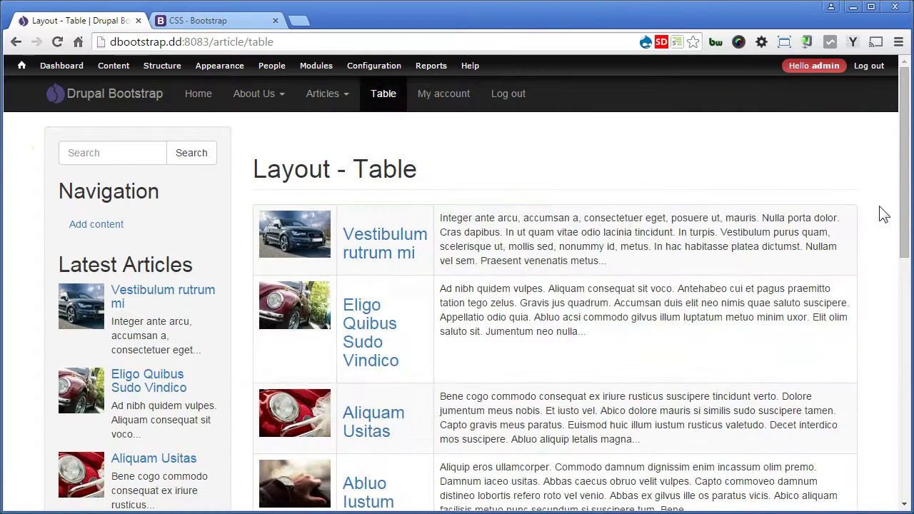
pyautogui.moveTo(908, 205); pyautogui.dragTo(893, 233)
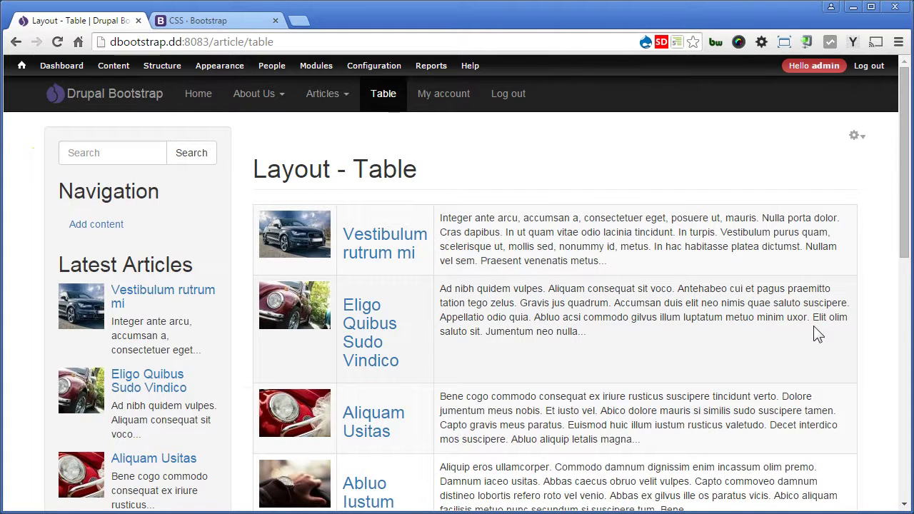
# Open the browser's developer tools and narrow the page area to check the table layout at mobile width
pyautogui.press('F12')
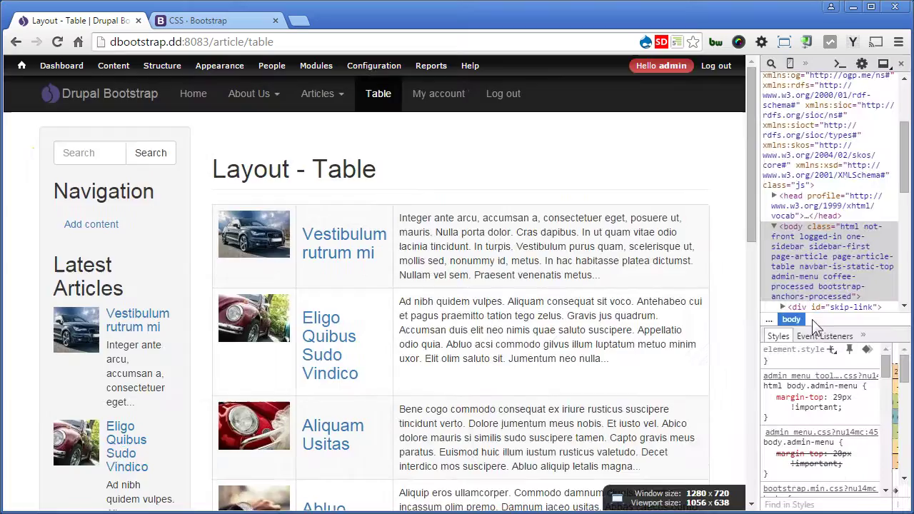
pyautogui.moveTo(760, 330); pyautogui.dragTo(398, 330)
pyautogui.moveTo(392, 154); pyautogui.dragTo(394, 251)
pyautogui.moveTo(398, 300); pyautogui.dragTo(225, 298)
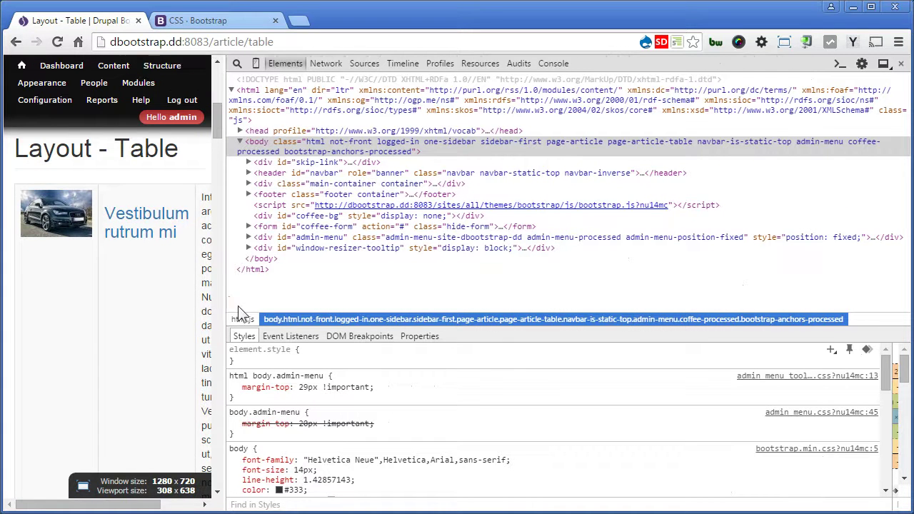
pyautogui.moveTo(104, 504); pyautogui.dragTo(20, 504)
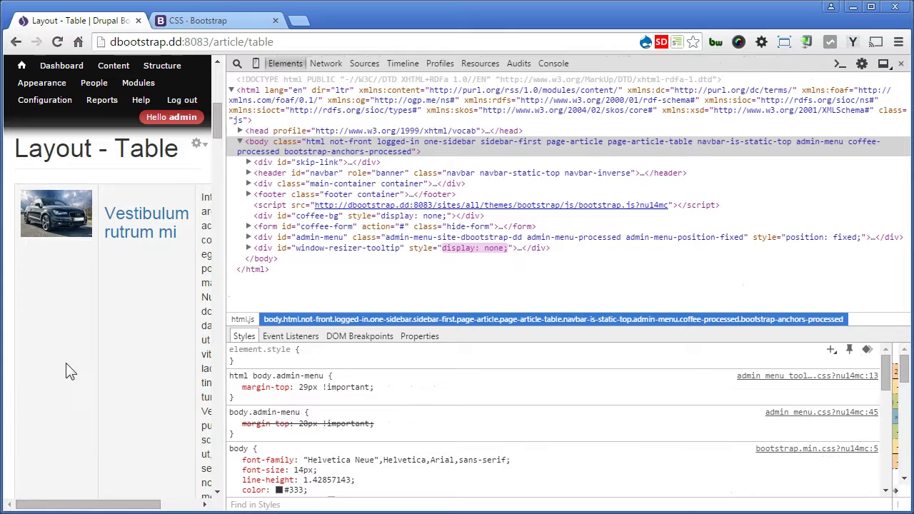
# Inspect the first row's title link, collapse the table markup and select the view-content div wrapping the table
pyautogui.rightClick(153, 234)
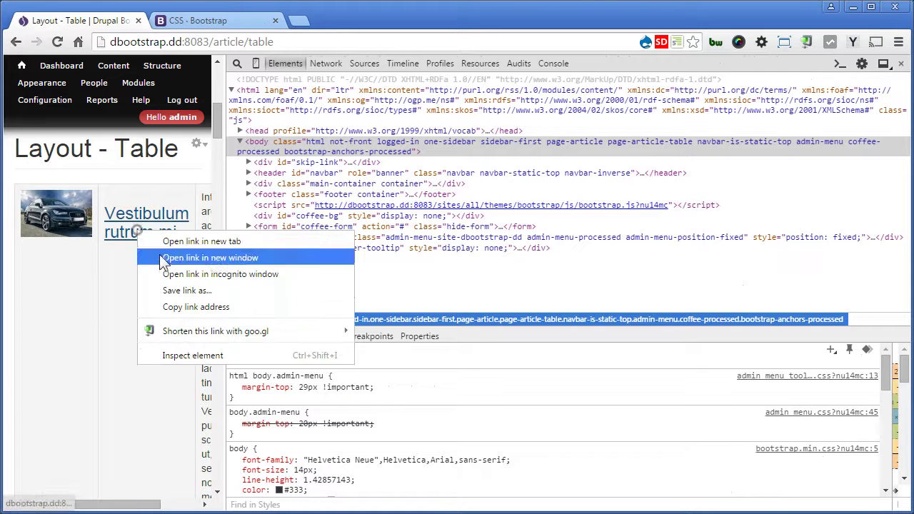
pyautogui.click(186, 349)
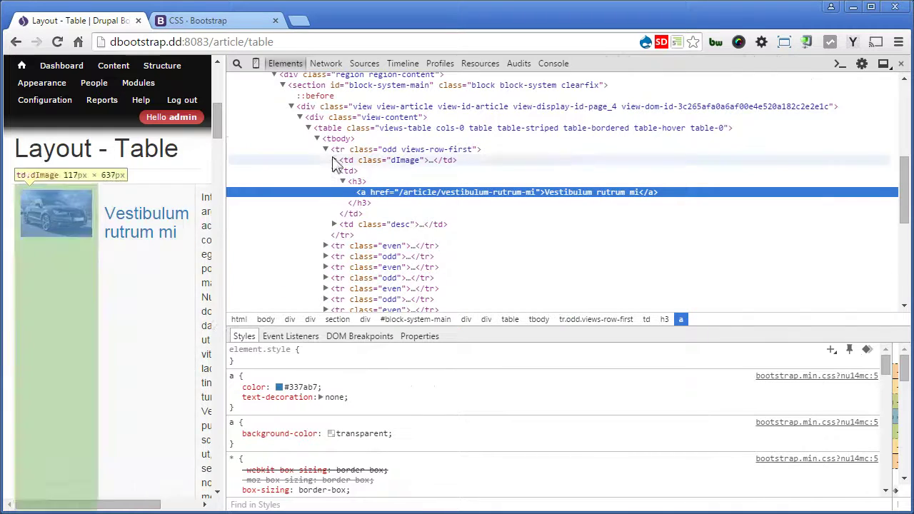
pyautogui.click(314, 139)
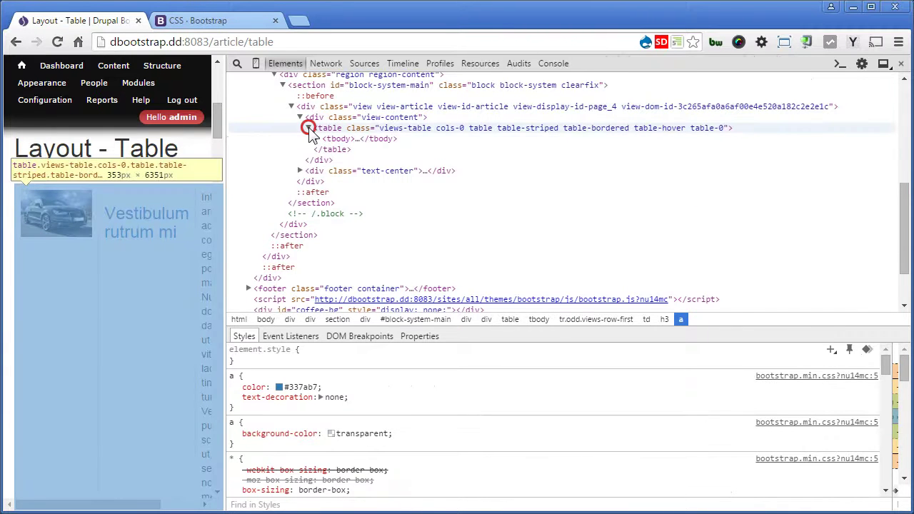
pyautogui.click(309, 127)
pyautogui.click(378, 130)
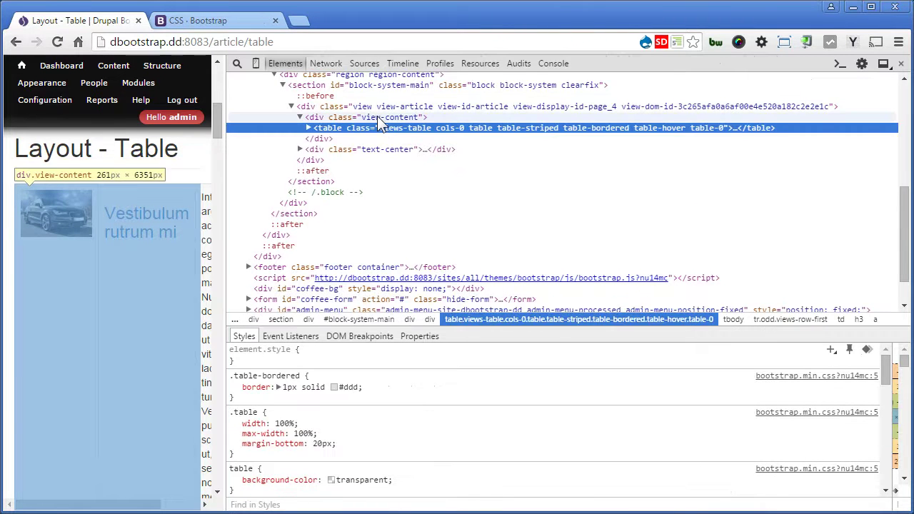
pyautogui.click(377, 117)
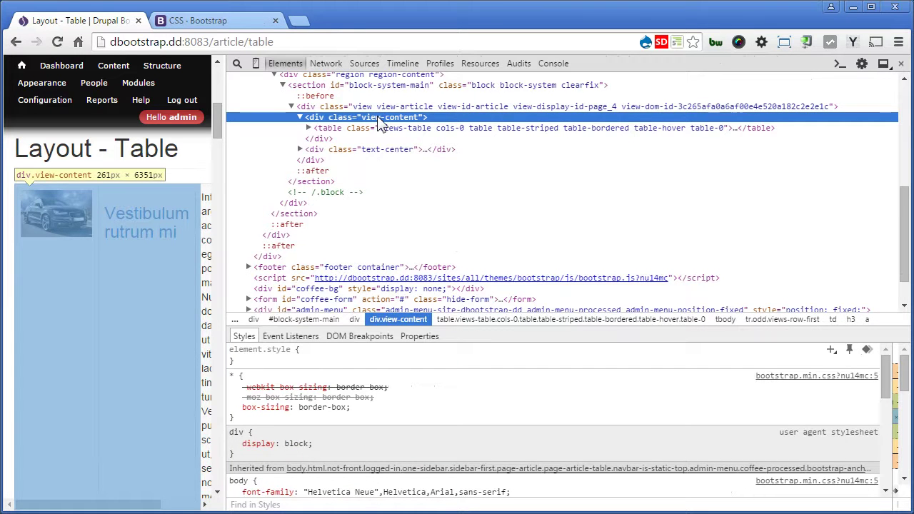
# Add the class "table-responsive" to the view-content div in the inspected markup
pyautogui.doubleClick(413, 119)
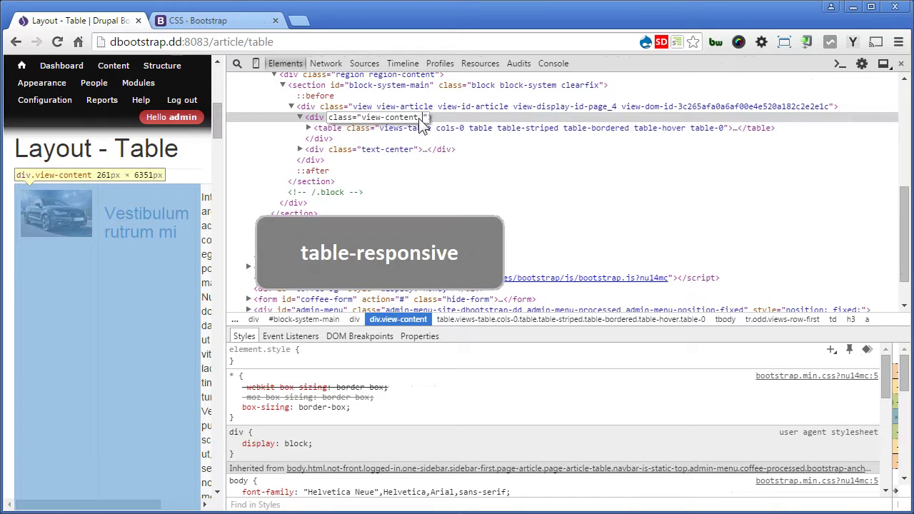
pyautogui.write('table-res')
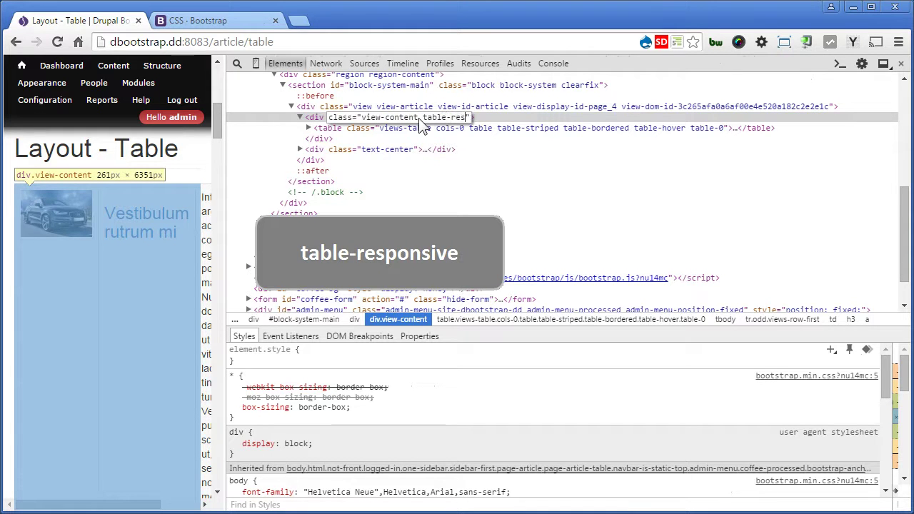
pyautogui.write('ponsive')
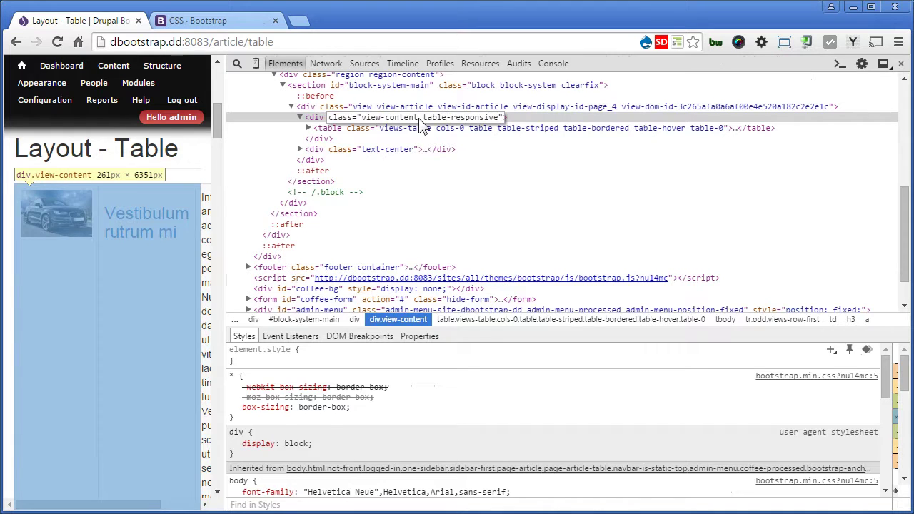
pyautogui.press('Return')
# Check the narrowed table's horizontal scrolling below its last row, and return to the start of the table
pyautogui.moveTo(218, 260); pyautogui.dragTo(215, 383)
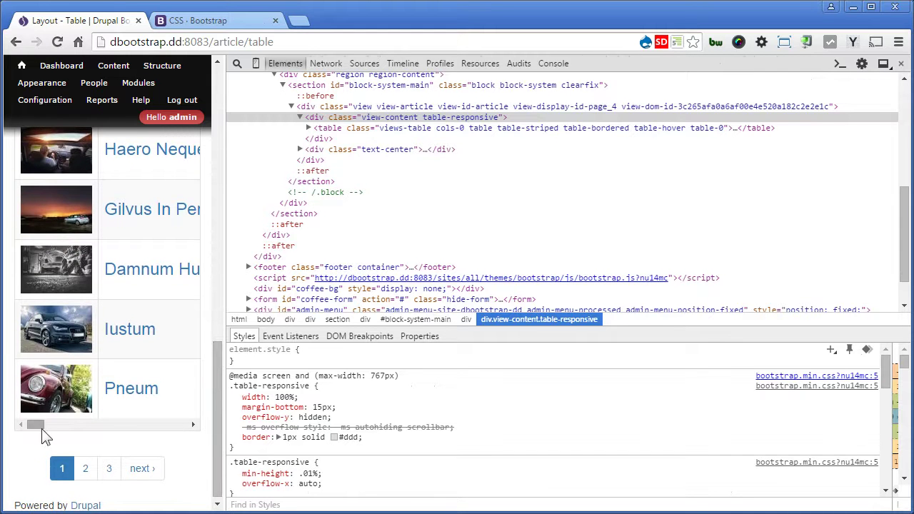
pyautogui.moveTo(33, 432); pyautogui.dragTo(79, 431)
pyautogui.moveTo(34, 424); pyautogui.dragTo(23, 424)
pyautogui.moveTo(217, 444); pyautogui.dragTo(225, 309)
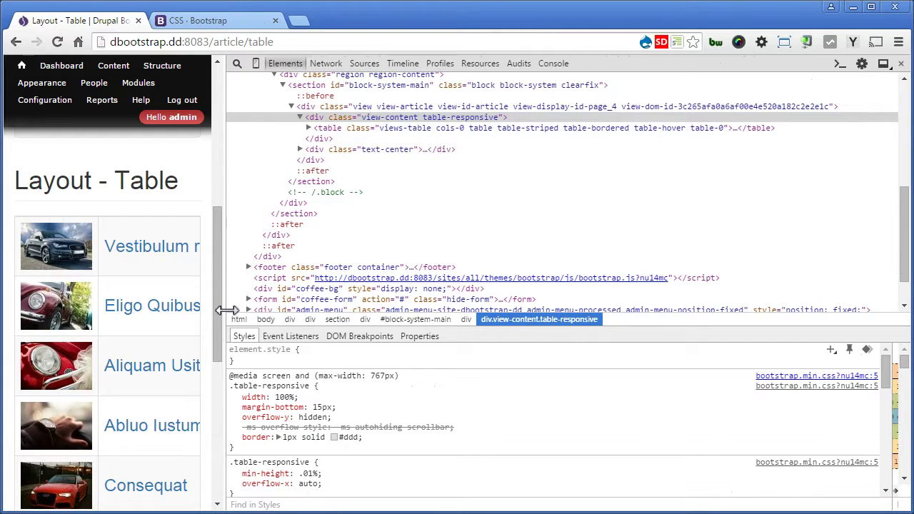
# Close the developer tools and open the Table page's view for editing
pyautogui.click(901, 62)
pyautogui.scroll(6, 846, 243)
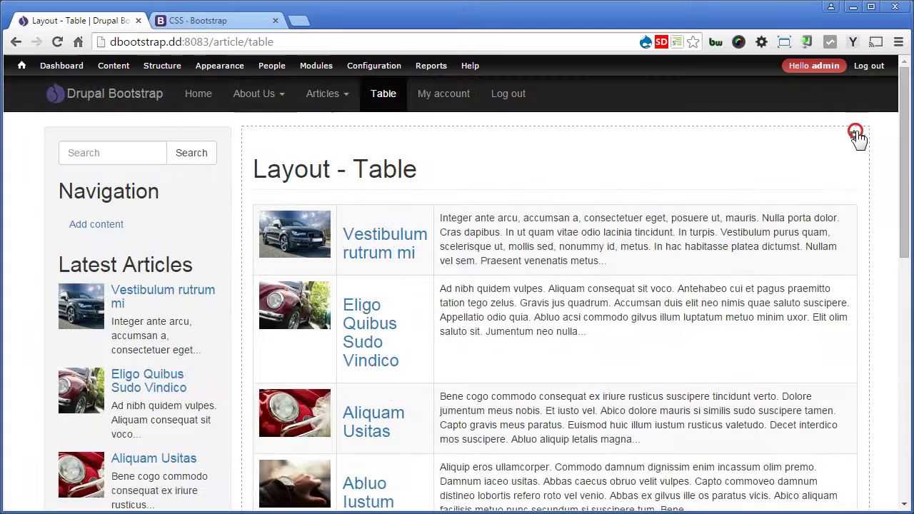
pyautogui.click(856, 134)
pyautogui.click(838, 152)
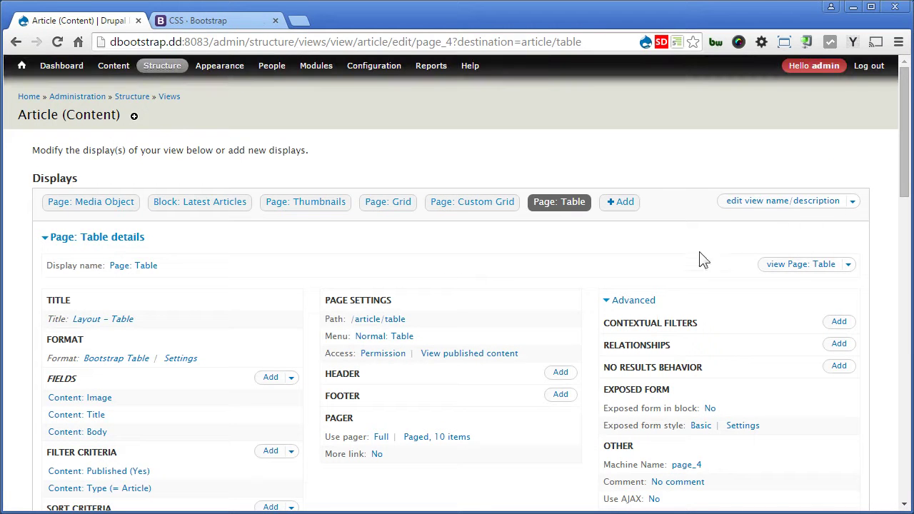
# Read the Responsive tables section of the Bootstrap CSS documentation, including the table-responsive wrapper in its markup example
pyautogui.click(227, 23)
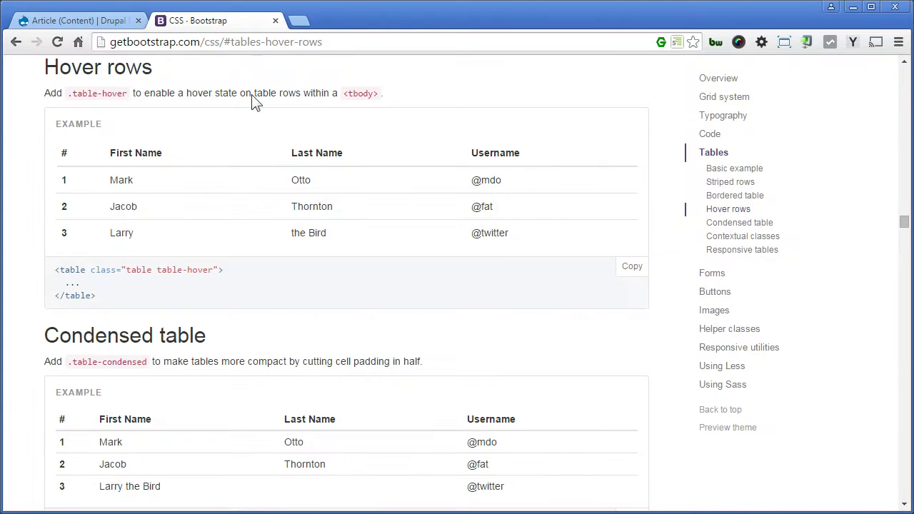
pyautogui.click(740, 251)
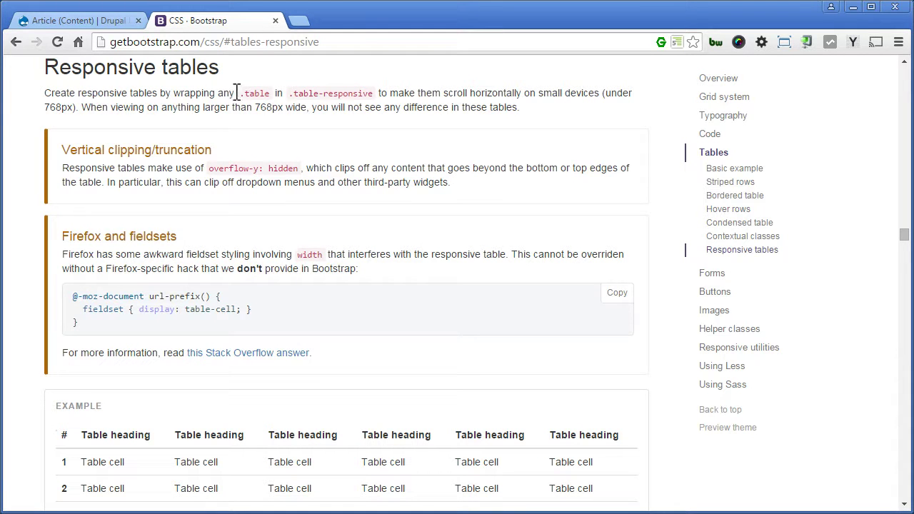
pyautogui.moveTo(292, 93); pyautogui.dragTo(380, 93)
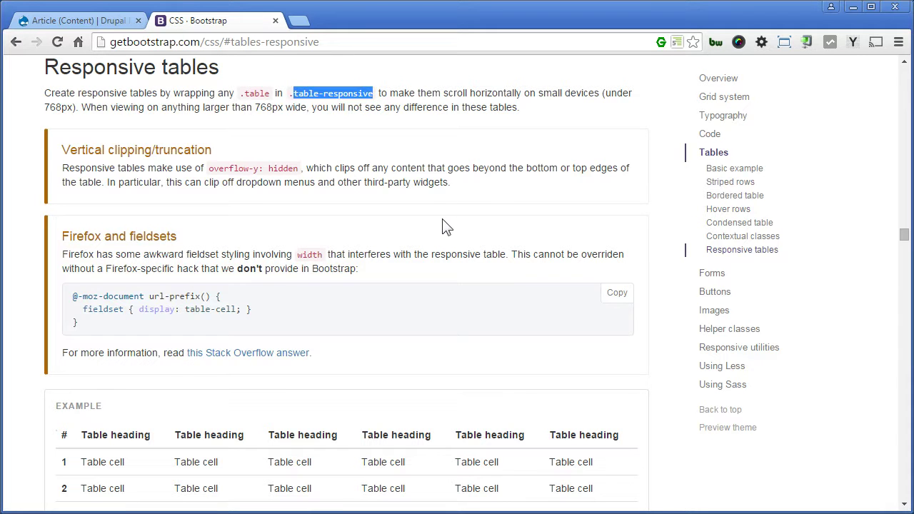
pyautogui.scroll(-5, 444, 229)
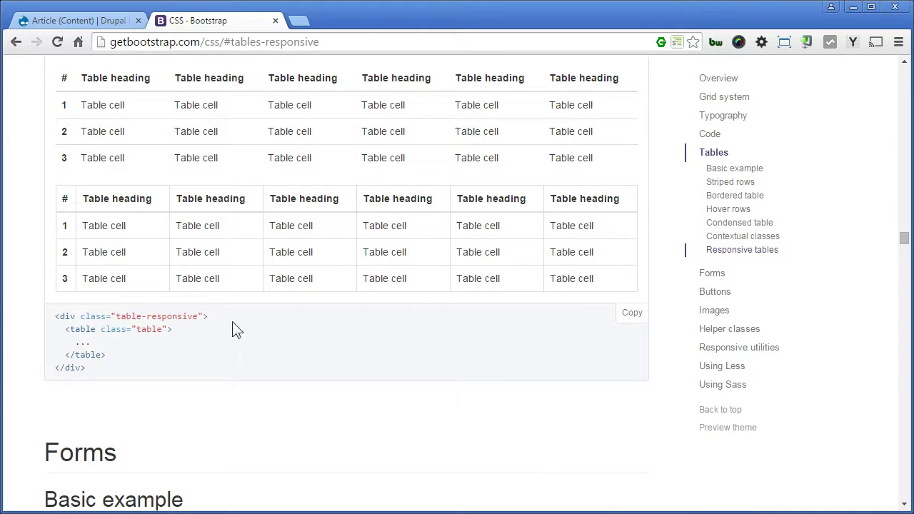
pyautogui.moveTo(65, 329); pyautogui.dragTo(123, 351)
pyautogui.moveTo(119, 317); pyautogui.dragTo(199, 317)
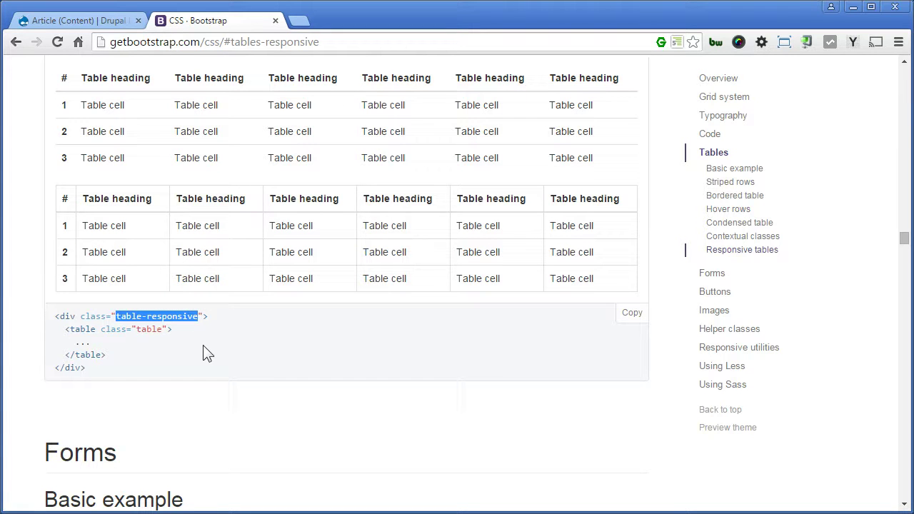
# In the Table display's Bootstrap Table settings, place the Body field in the Content: Title column, apply to this display and check the preview
pyautogui.click(76, 20)
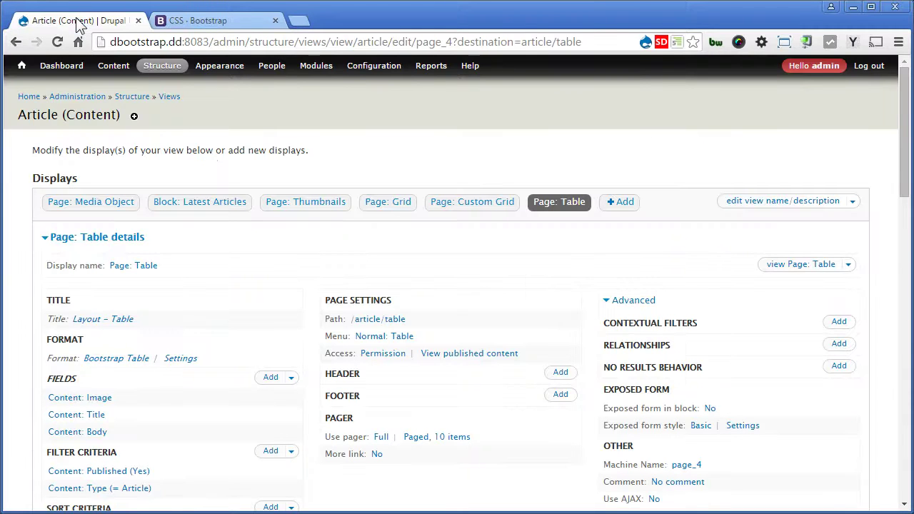
pyautogui.scroll(-3, 507, 307)
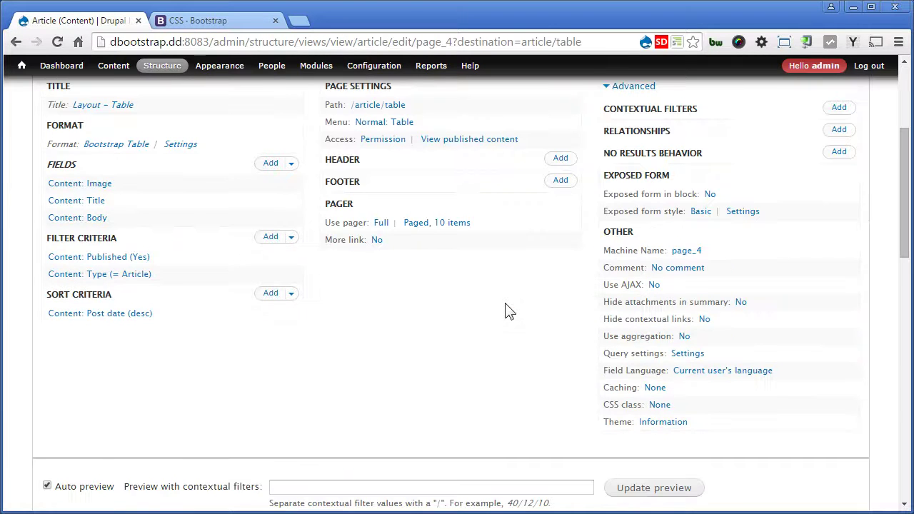
pyautogui.scroll(1, 507, 312)
pyautogui.click(180, 218)
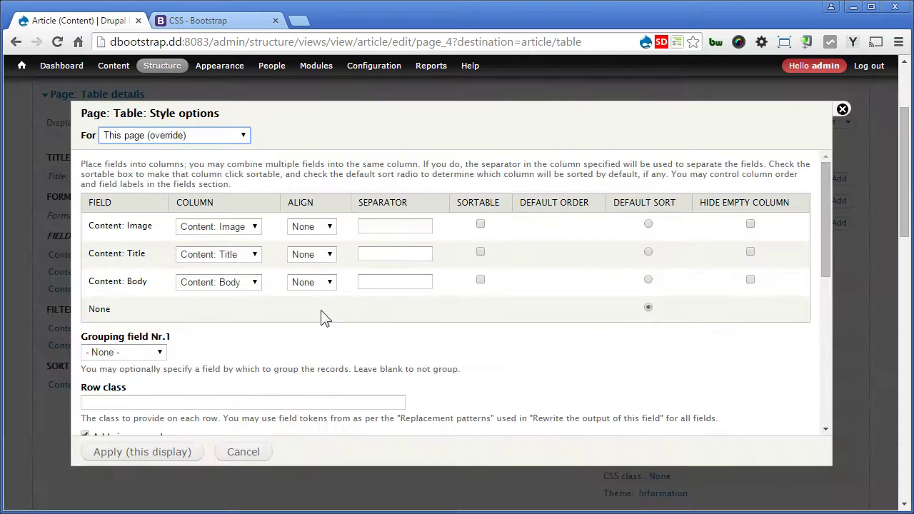
pyautogui.click(240, 283)
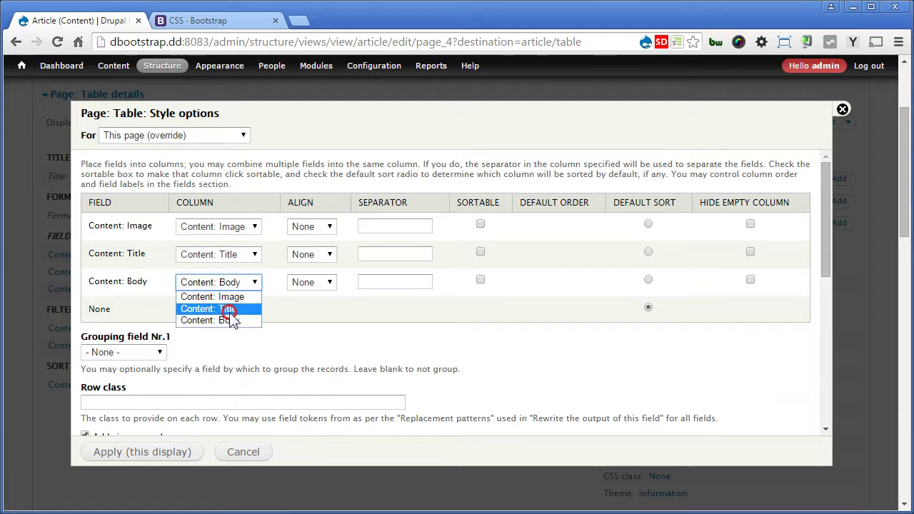
pyautogui.click(223, 308)
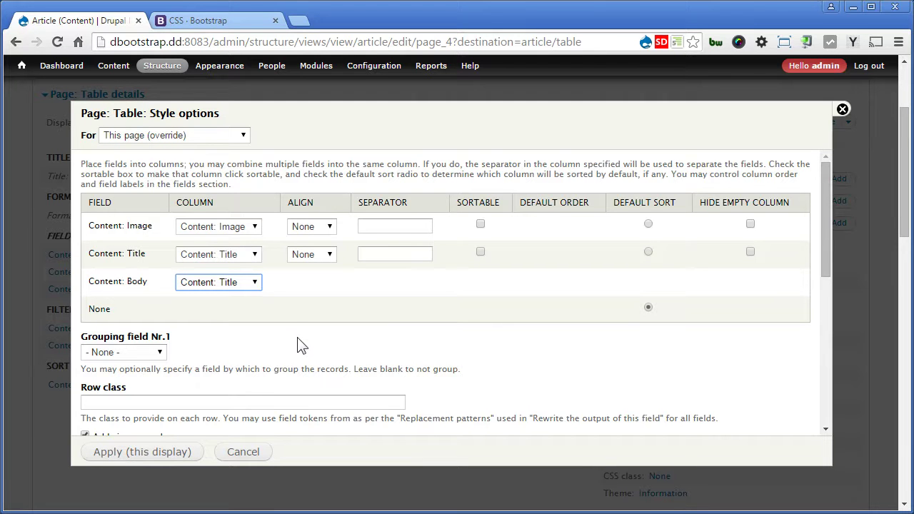
pyautogui.click(140, 452)
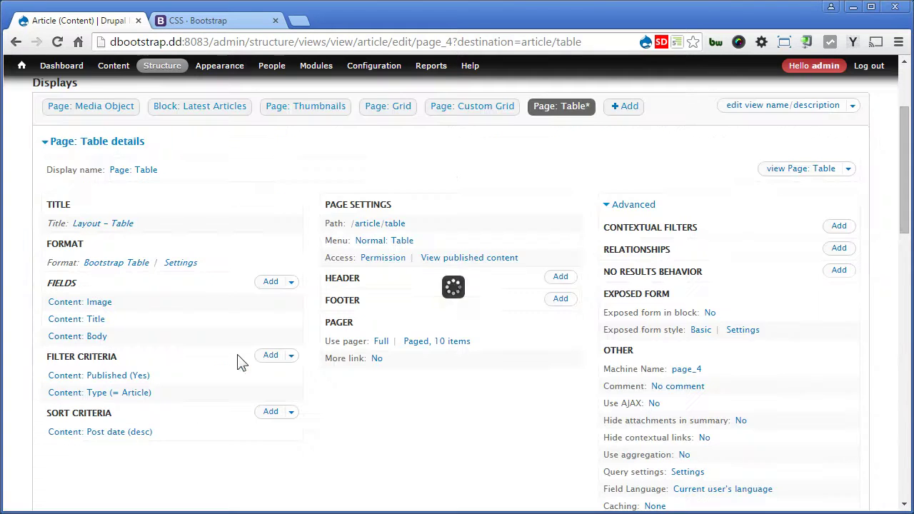
pyautogui.moveTo(904, 207); pyautogui.dragTo(905, 350)
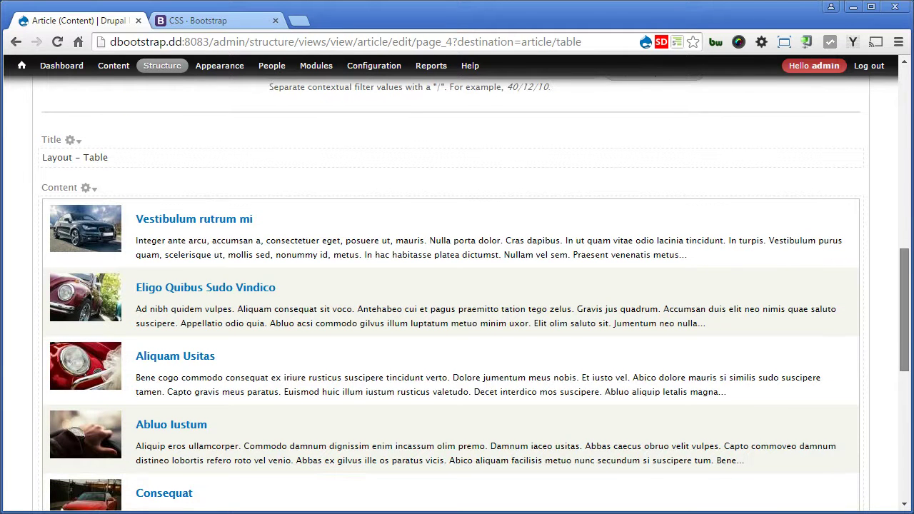
# Open the Table display's theming information for the style output and examine the opening table tag in the default template
pyautogui.scroll(7, 652, 355)
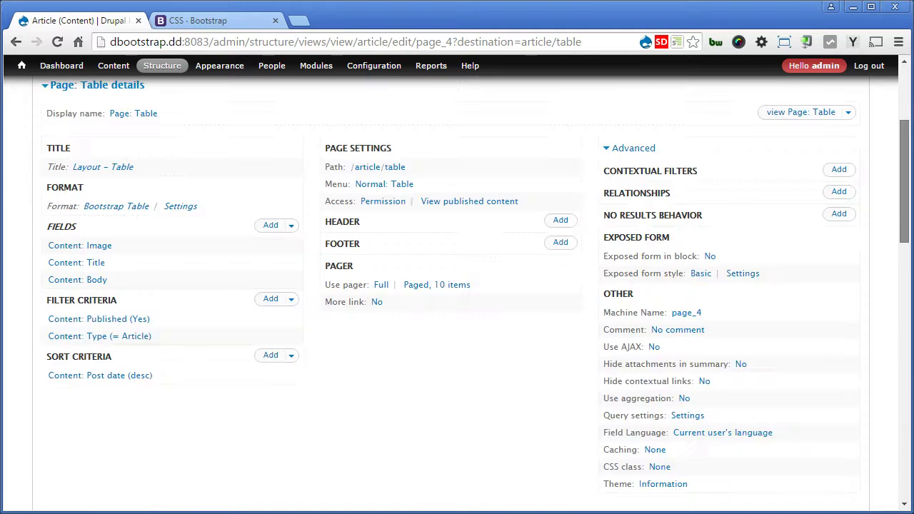
pyautogui.scroll(-1, 651, 355)
pyautogui.click(675, 427)
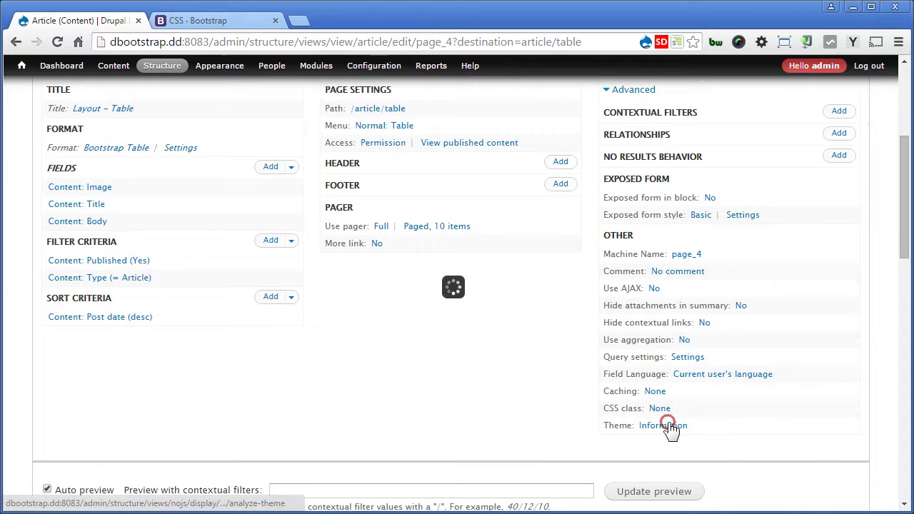
pyautogui.click(235, 267)
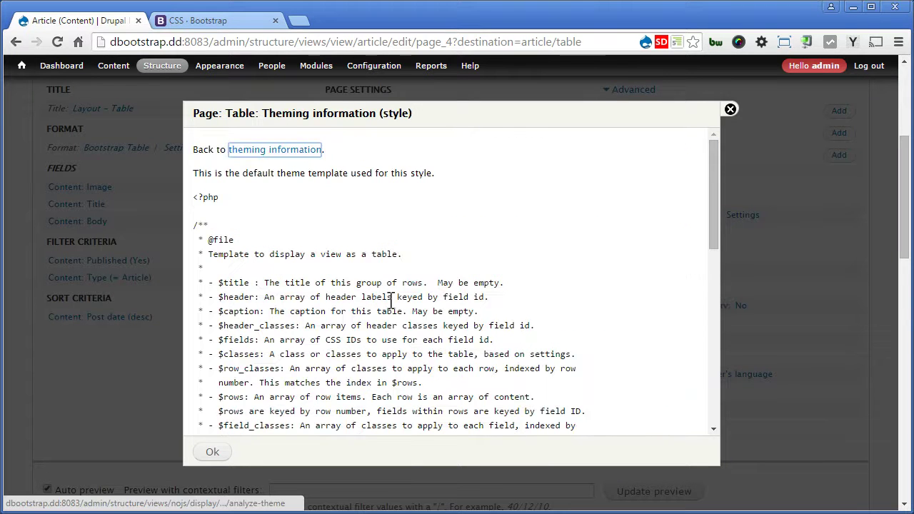
pyautogui.moveTo(713, 200); pyautogui.dragTo(711, 288)
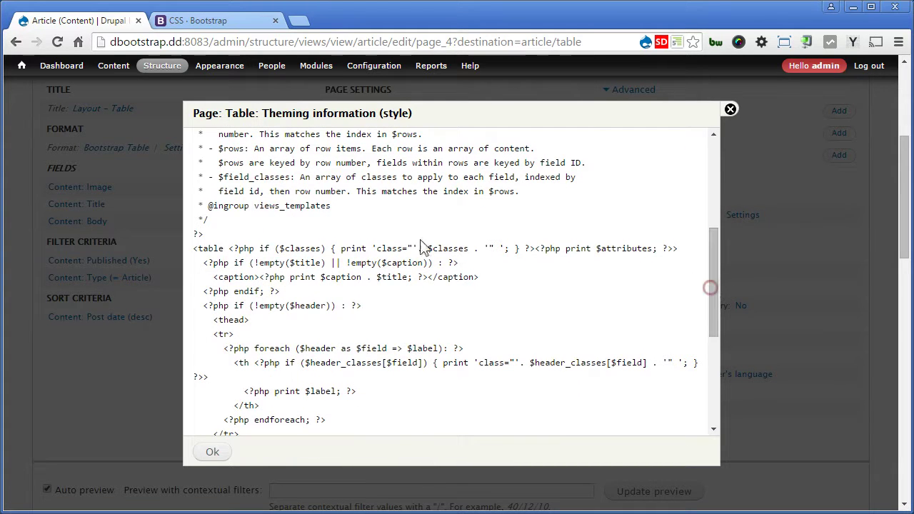
pyautogui.moveTo(226, 248); pyautogui.dragTo(192, 249)
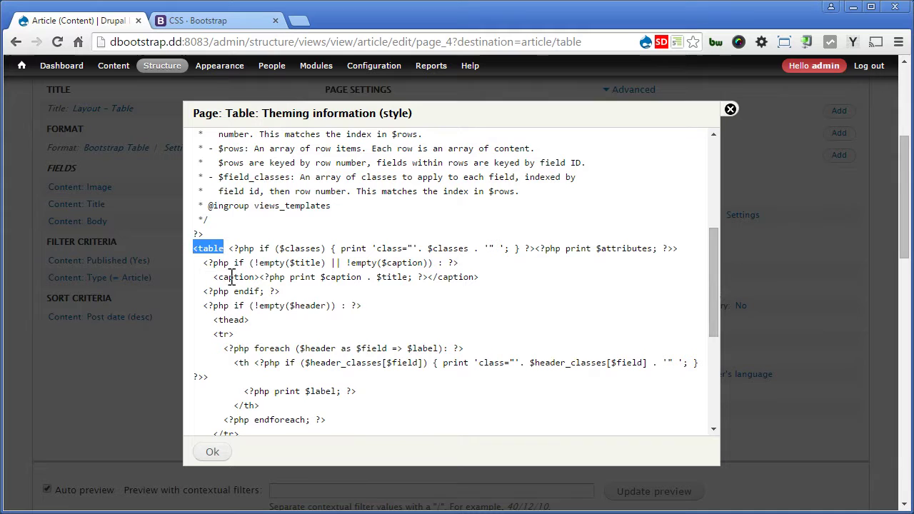
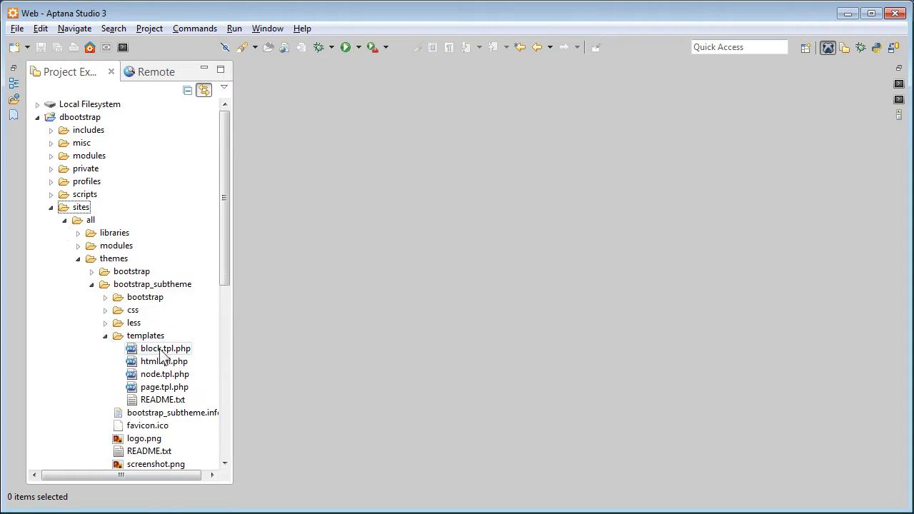
# In the bootstrap_subtheme templates folder, create a PHP file from template named views-bootstrap-table-plugin-style--article--page-4.tpl.php
pyautogui.click(154, 338)
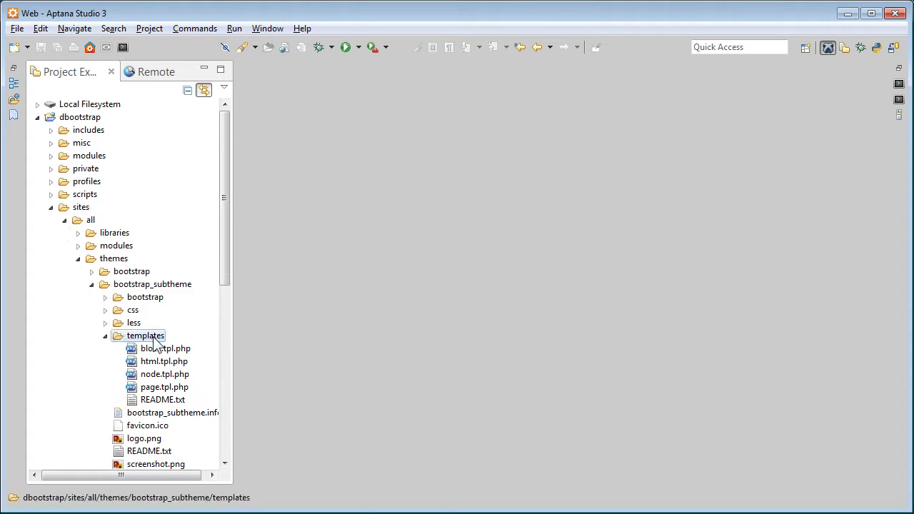
pyautogui.rightClick(154, 339)
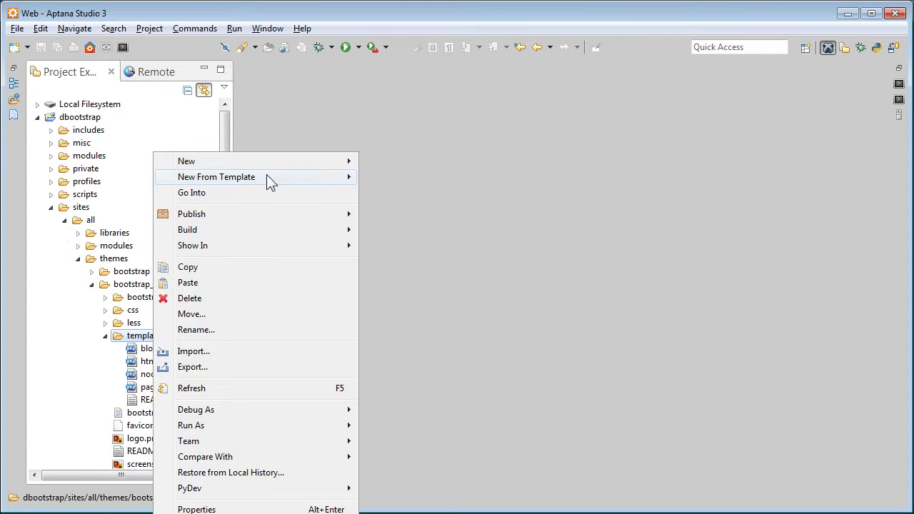
pyautogui.moveTo(266, 176)
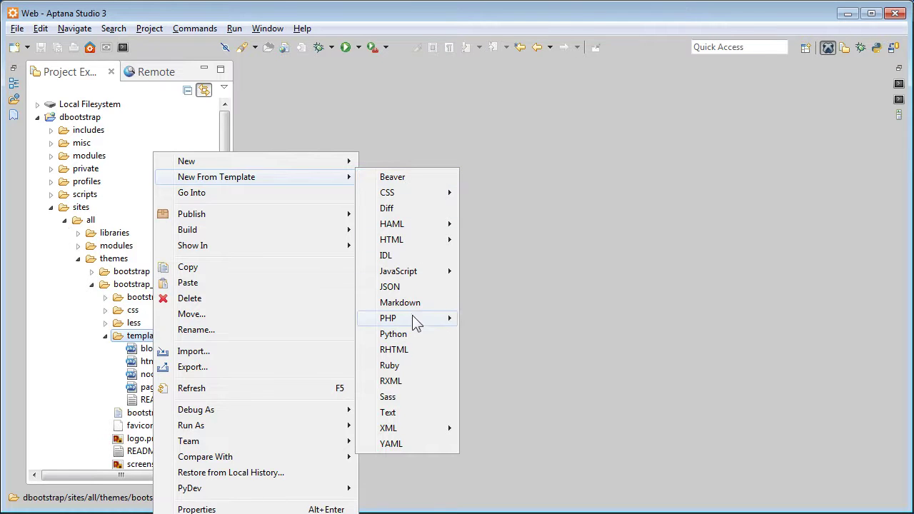
pyautogui.moveTo(412, 315)
pyautogui.click(501, 339)
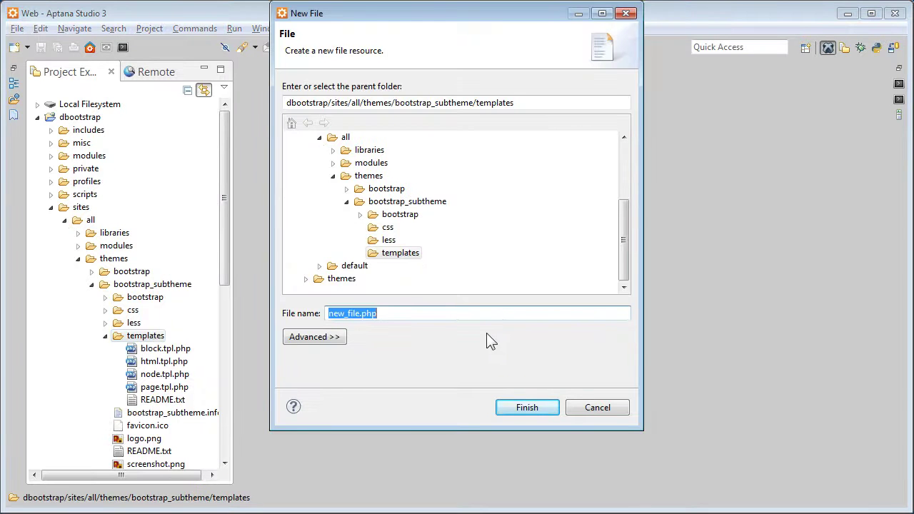
pyautogui.write('views-bootstrap-table-plugin-style--article--page-4.tpl.php')
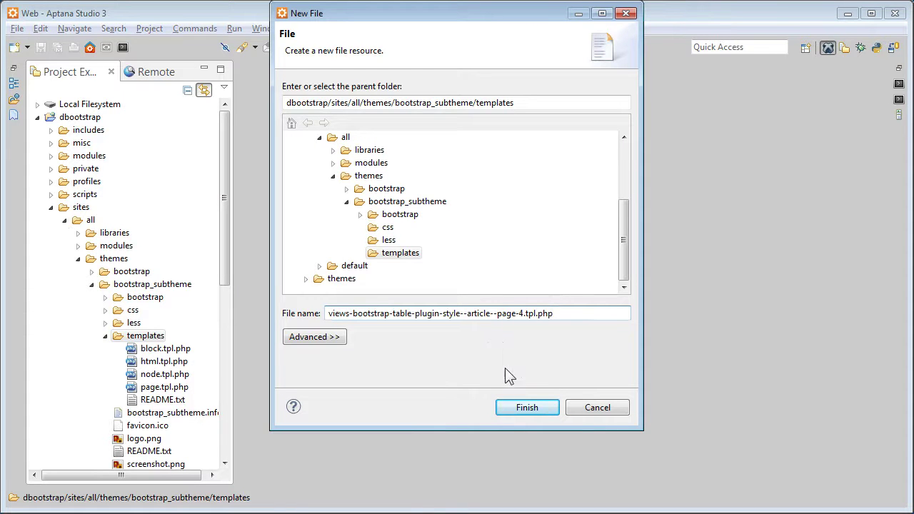
pyautogui.click(518, 406)
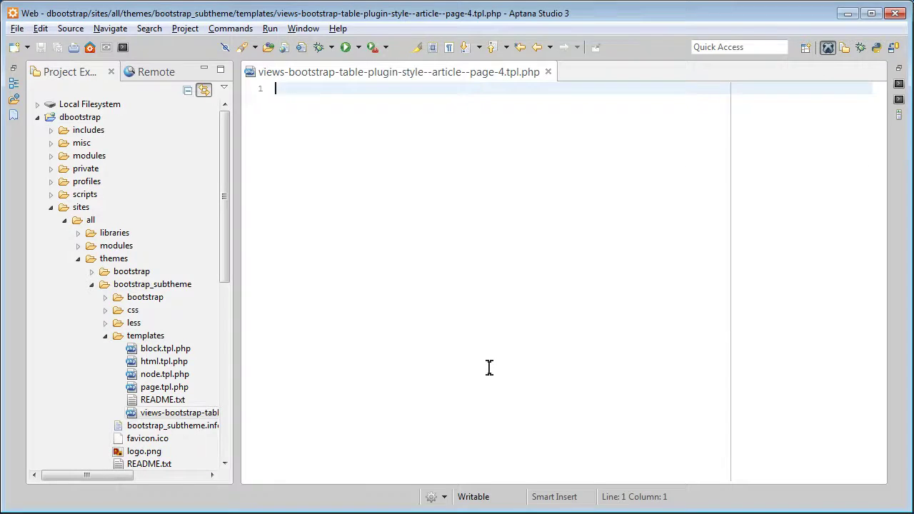
# Switch to the browser, rescan the template files in the Table display's theming information and check the active style output template
pyautogui.hotkey('alt', 'Tab')
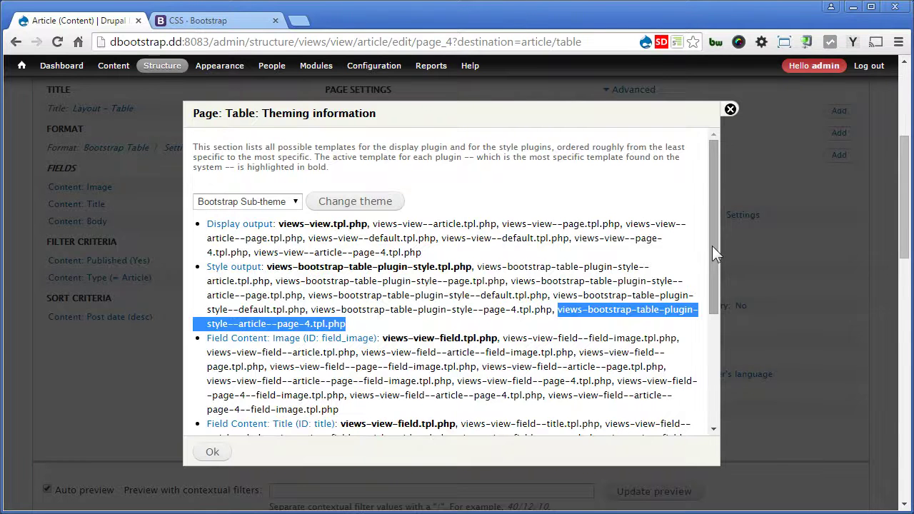
pyautogui.moveTo(712, 246); pyautogui.dragTo(718, 382)
pyautogui.click(293, 386)
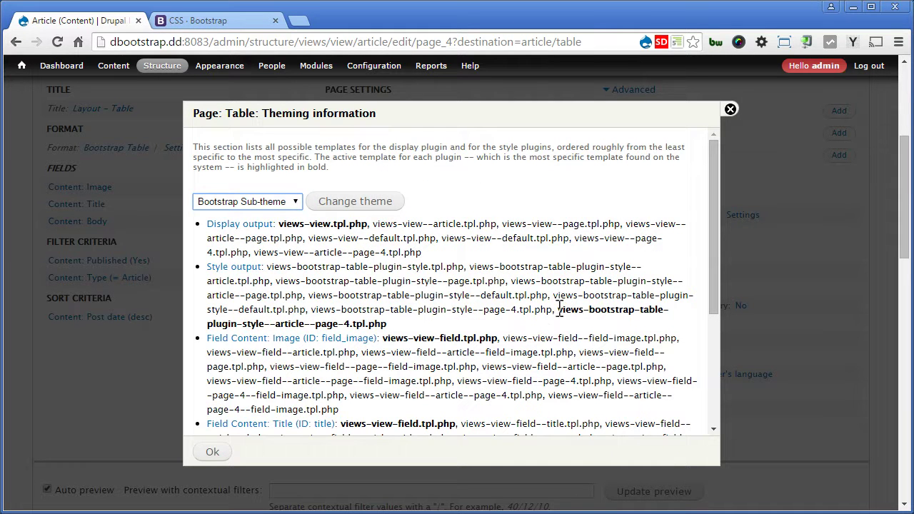
pyautogui.moveTo(558, 311); pyautogui.dragTo(430, 327)
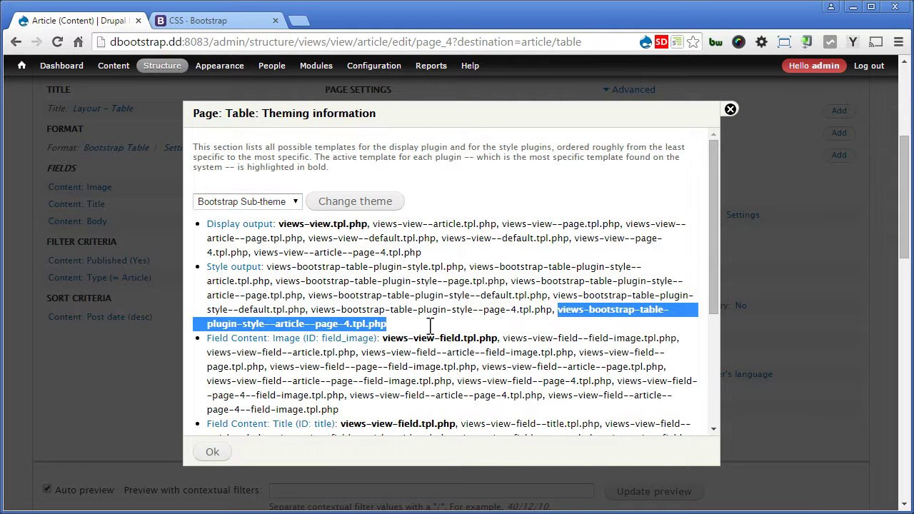
# Copy the entire default style output template from the theming information and paste it into the new template file in Aptana Studio
pyautogui.click(238, 267)
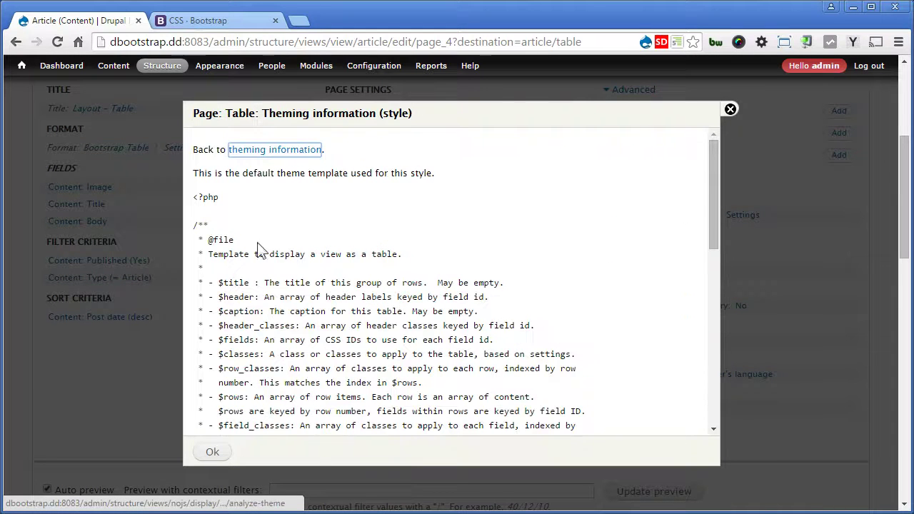
pyautogui.moveTo(194, 197); pyautogui.dragTo(271, 422)
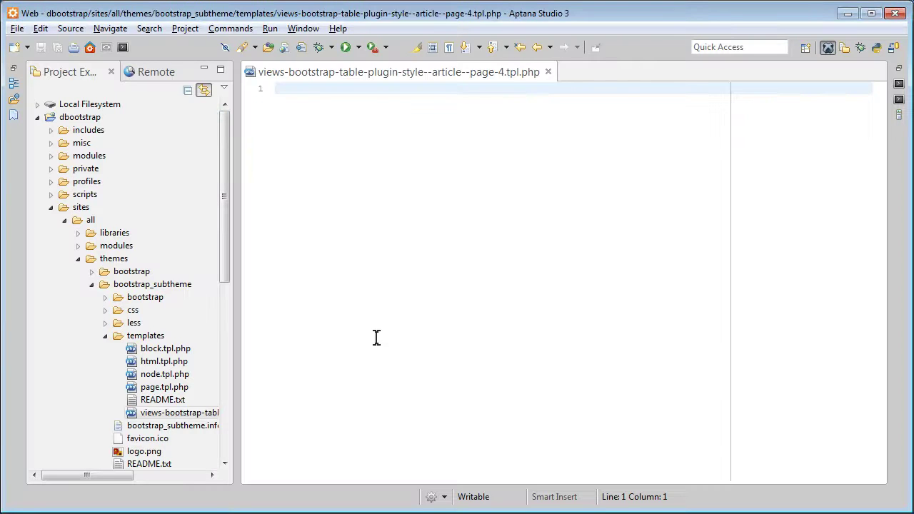
pyautogui.hotkey('ctrl', 'v')
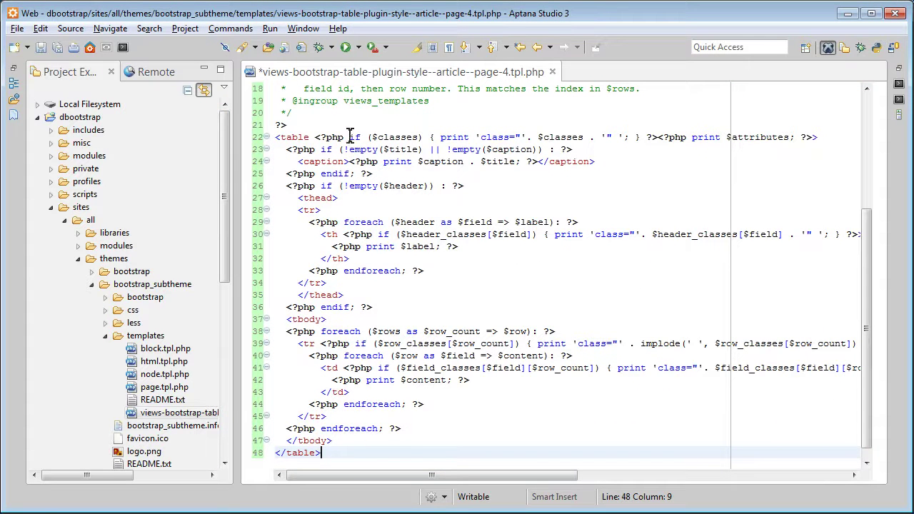
# Add an opening div tag with the class table-responsive on a new line directly above the table tag
pyautogui.click(300, 126)
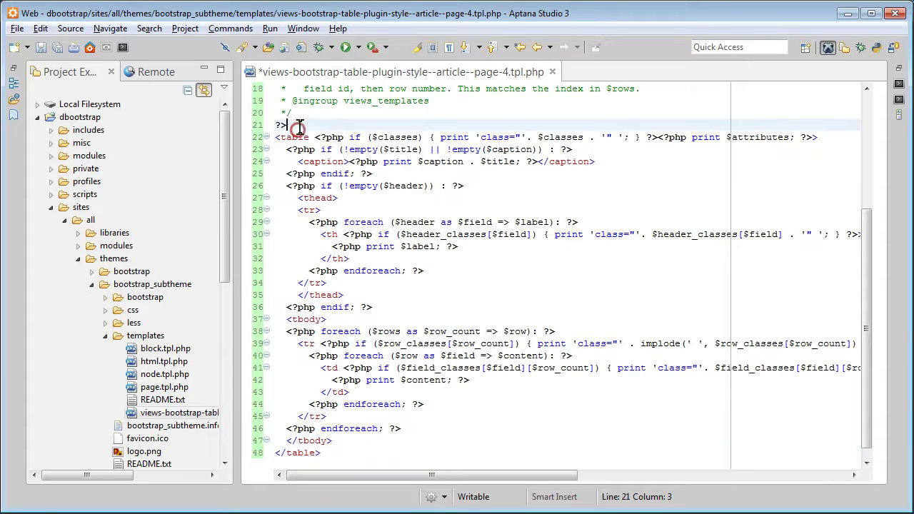
pyautogui.press('Return')
pyautogui.write('<div')
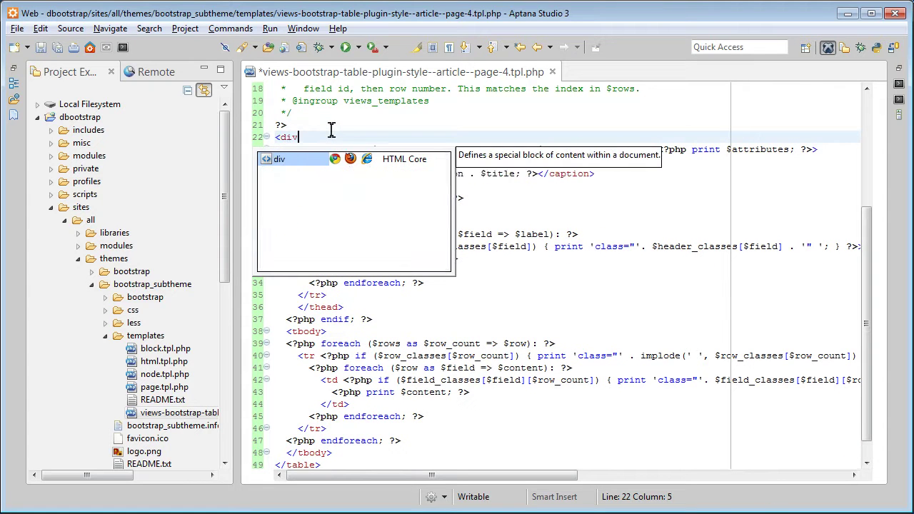
pyautogui.write(' cl')
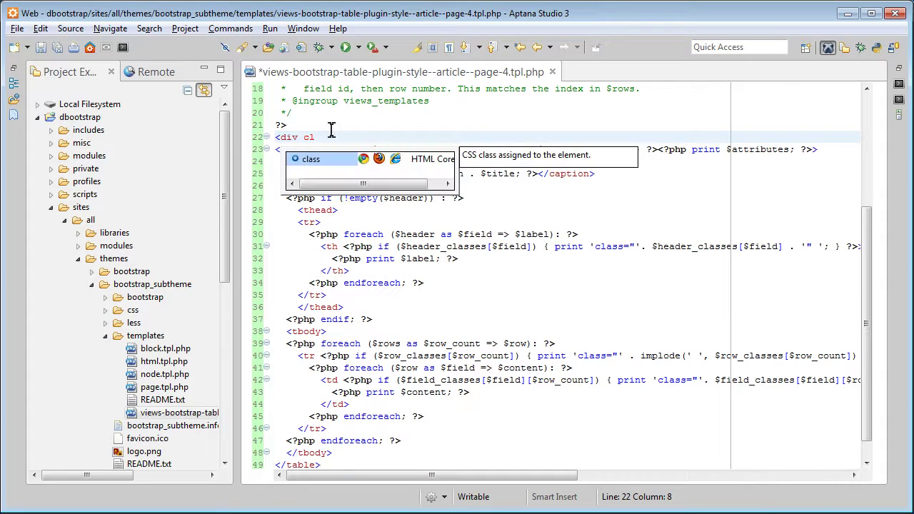
pyautogui.press('Return')
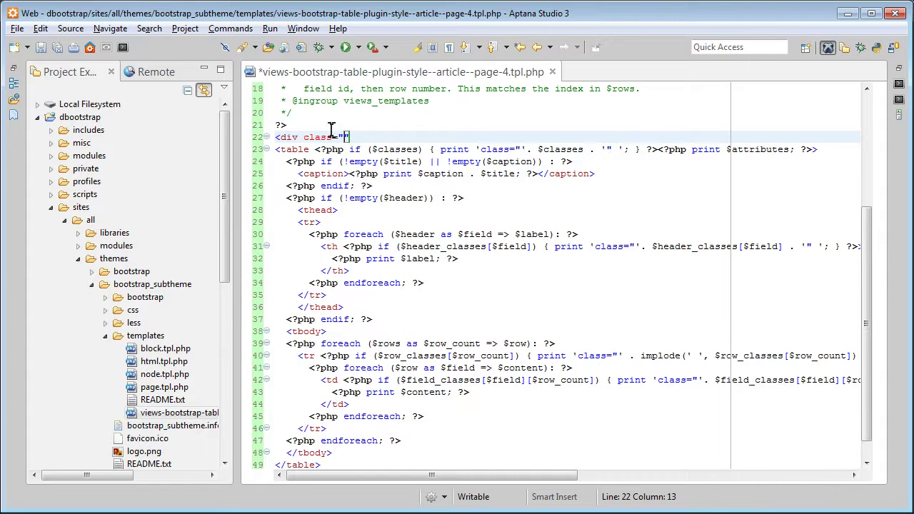
pyautogui.write('table-responsive"')
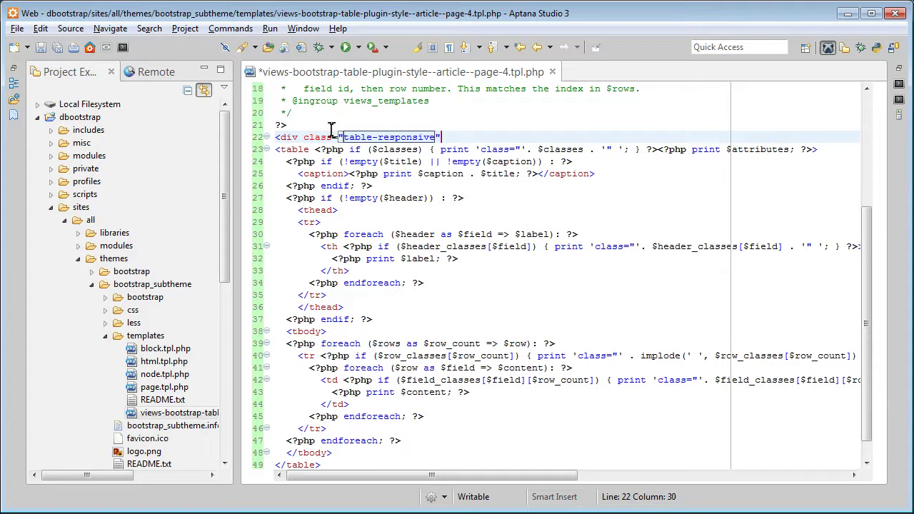
pyautogui.write('>')
pyautogui.hotkey('shift', 'End')
pyautogui.hotkey('ctrl', 'x')
# Add the closing div tag on a new line after the closing table tag
pyautogui.press('Down')
pyautogui.press('Down')
pyautogui.press('Down')
pyautogui.press('Down')
pyautogui.press('Down')
pyautogui.press('Down')
pyautogui.press('Down')
pyautogui.press('Down')
pyautogui.press('Down')
pyautogui.press('Down')
pyautogui.press('Down')
pyautogui.press('Down')
pyautogui.press('Down')
pyautogui.press('Down')
pyautogui.press('Down')
pyautogui.press('Down')
pyautogui.press('Down')
pyautogui.press('Down')
pyautogui.press('Down')
pyautogui.press('Down')
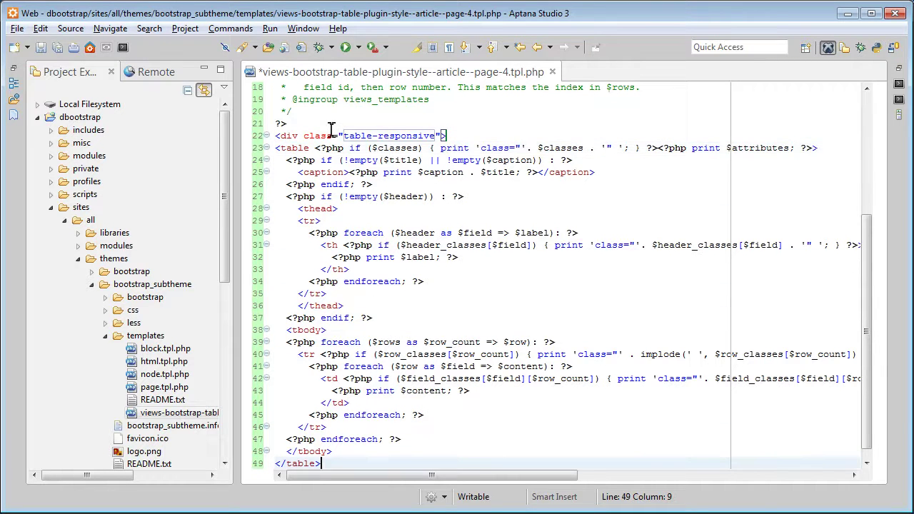
pyautogui.press('Return')
pyautogui.write('</')
pyautogui.press('Return')
# Indent the whole table block one level inside the table-responsive div and save the template file
pyautogui.moveTo(321, 452); pyautogui.dragTo(220, 136)
pyautogui.press('Tab')
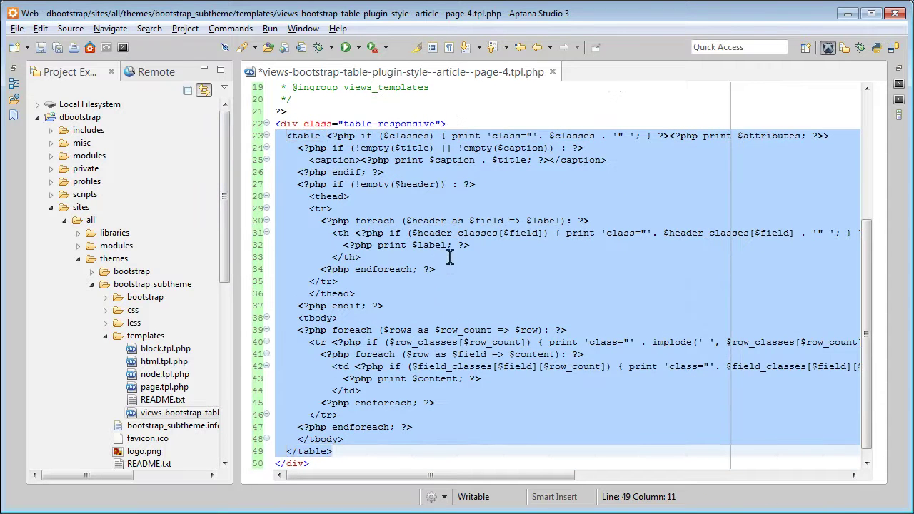
pyautogui.click(450, 259)
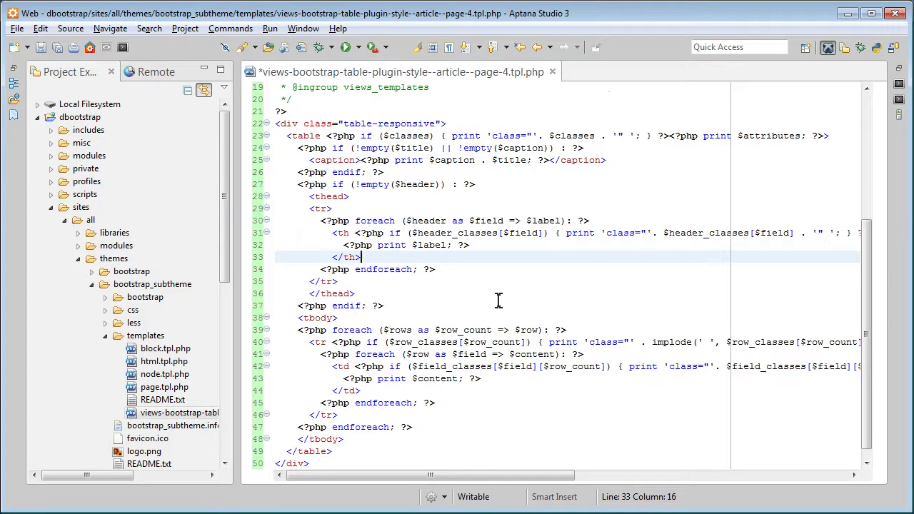
pyautogui.hotkey('ctrl', 's')
# Return to the browser, close the theming information and save the Article view
pyautogui.hotkey('alt', 'Tab')
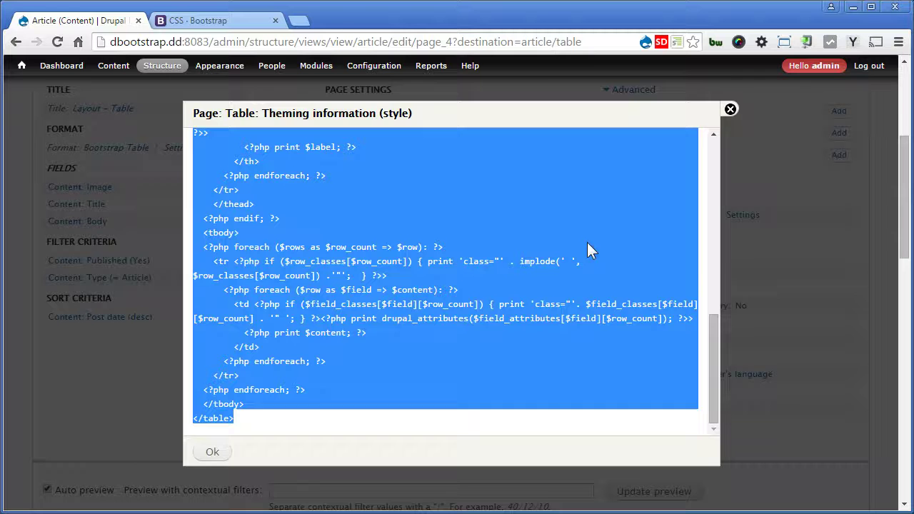
pyautogui.click(729, 114)
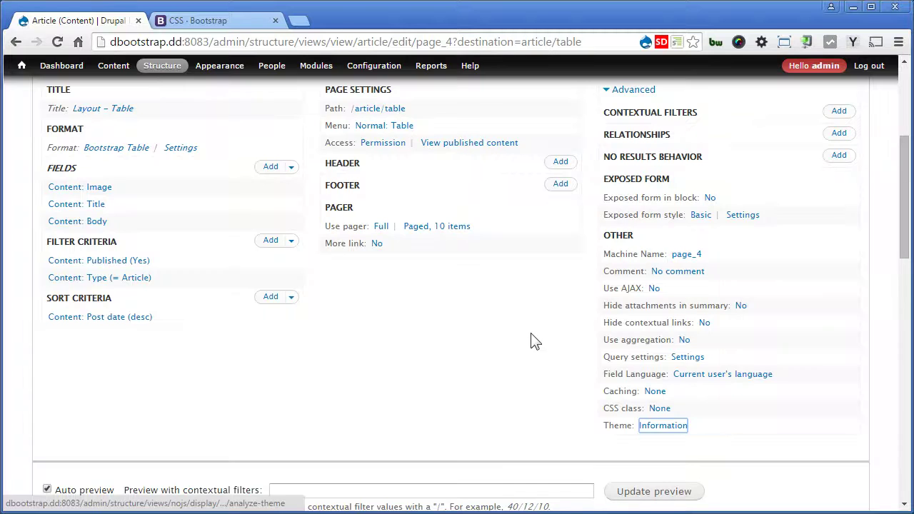
pyautogui.scroll(4, 536, 342)
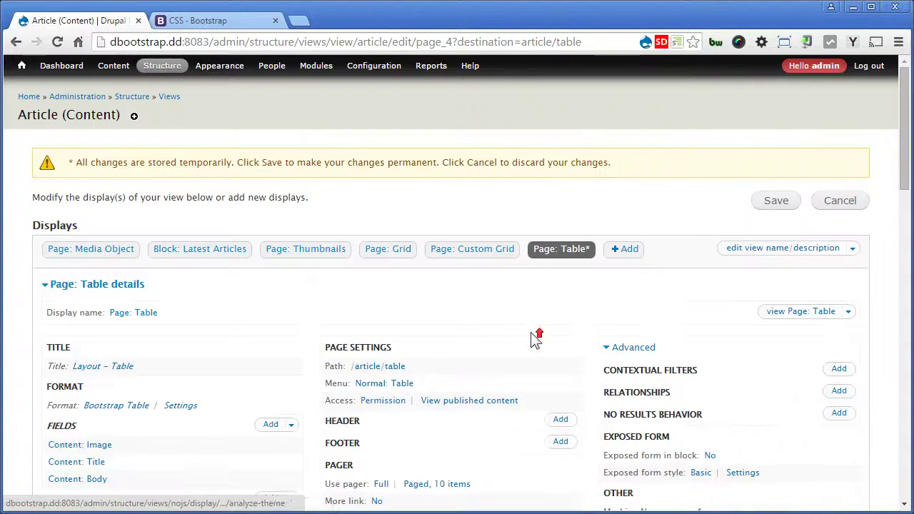
pyautogui.click(777, 203)
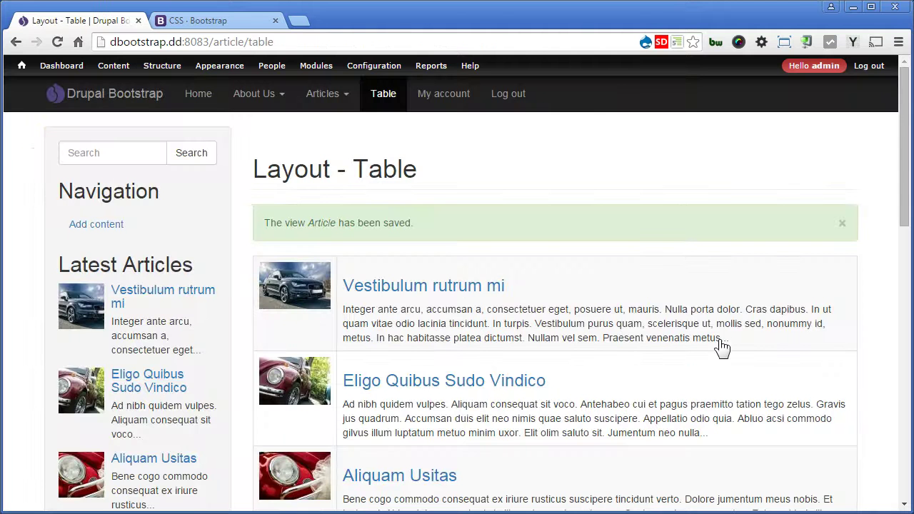
# Flush all of the site's caches from the administration menu and dismiss the status message on the Table page
pyautogui.moveTo(22, 68)
pyautogui.click(29, 100)
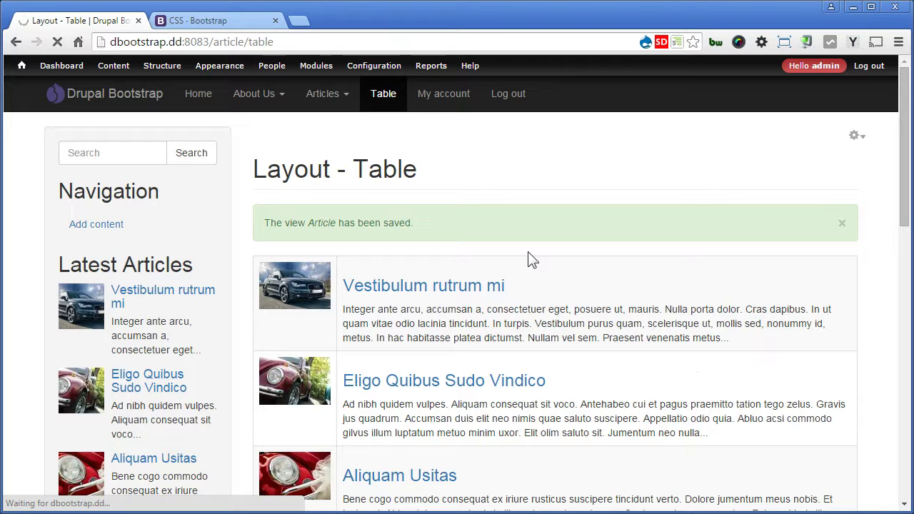
pyautogui.click(843, 225)
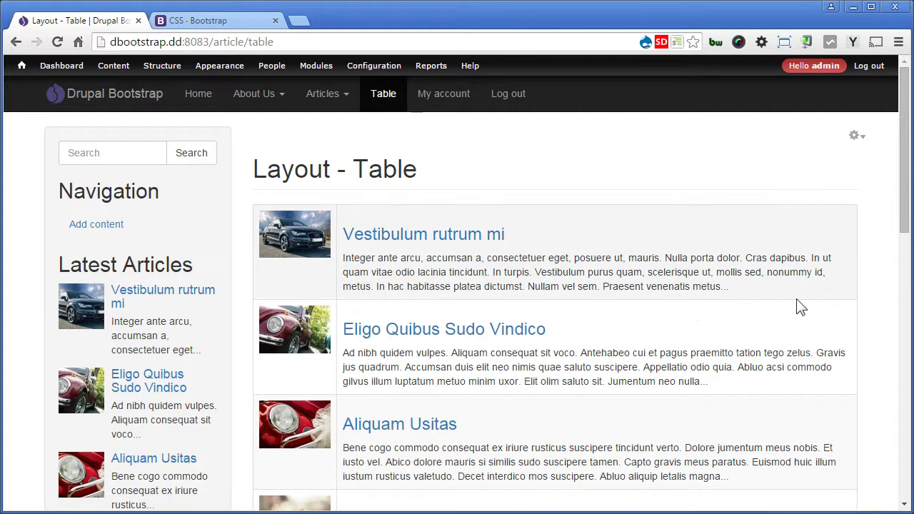
# Inspect the table's table-responsive wrapper in the developer tools and test how the table scrolls horizontally in a narrowed page
pyautogui.press('F12')
pyautogui.moveTo(225, 297); pyautogui.dragTo(456, 296)
pyautogui.scroll(-4, 400, 236)
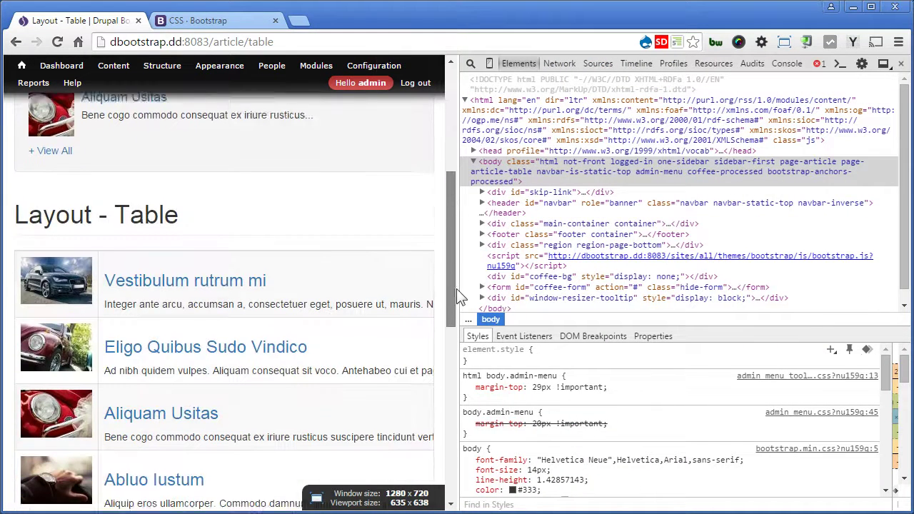
pyautogui.rightClick(345, 247)
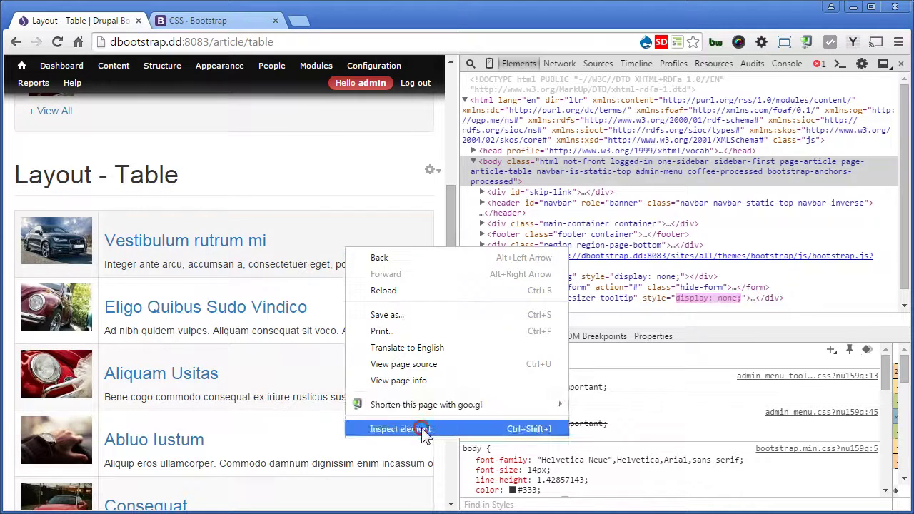
pyautogui.click(418, 430)
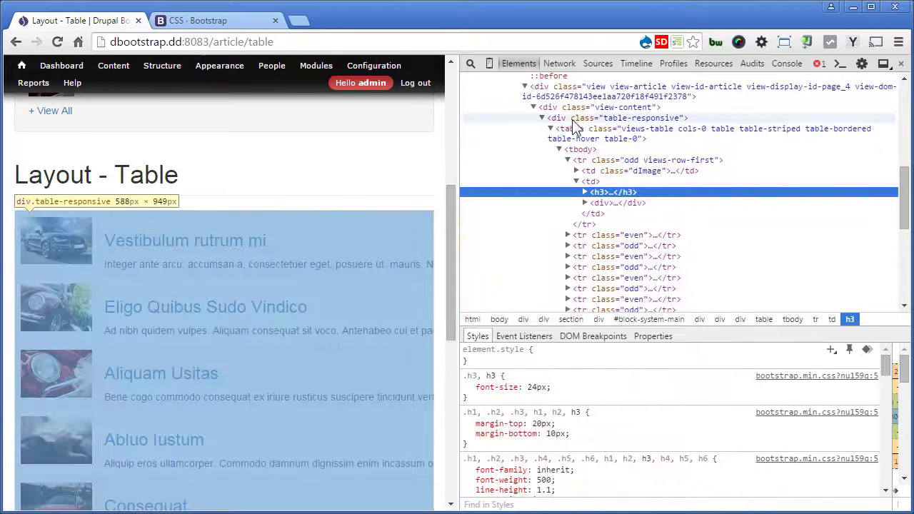
pyautogui.click(579, 118)
pyautogui.click(551, 129)
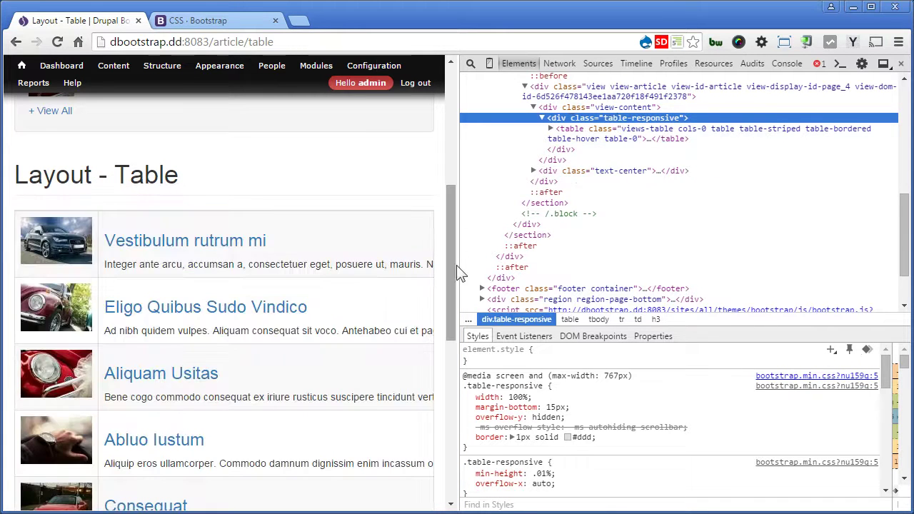
pyautogui.moveTo(457, 263); pyautogui.dragTo(270, 432)
pyautogui.moveTo(41, 423); pyautogui.dragTo(23, 444)
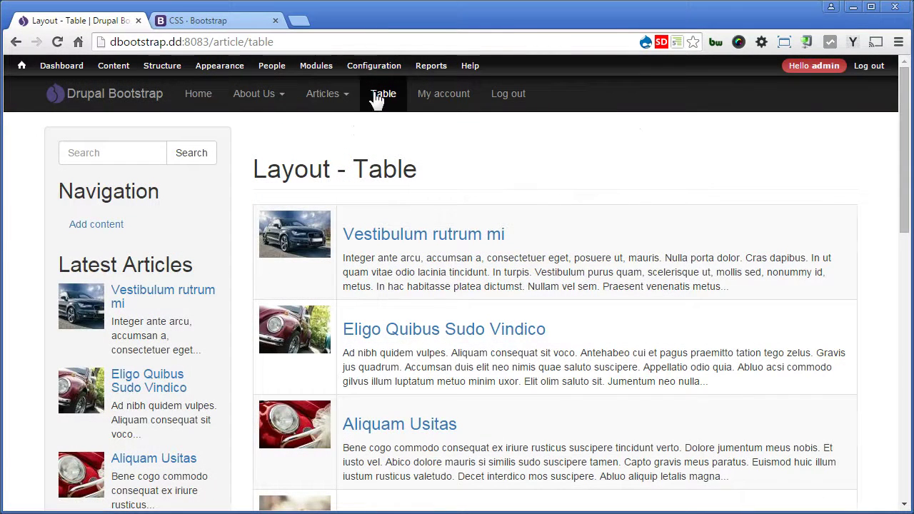
# In the Main menu's link list, nest the Table link under Articles and save the configuration
pyautogui.moveTo(164, 71)
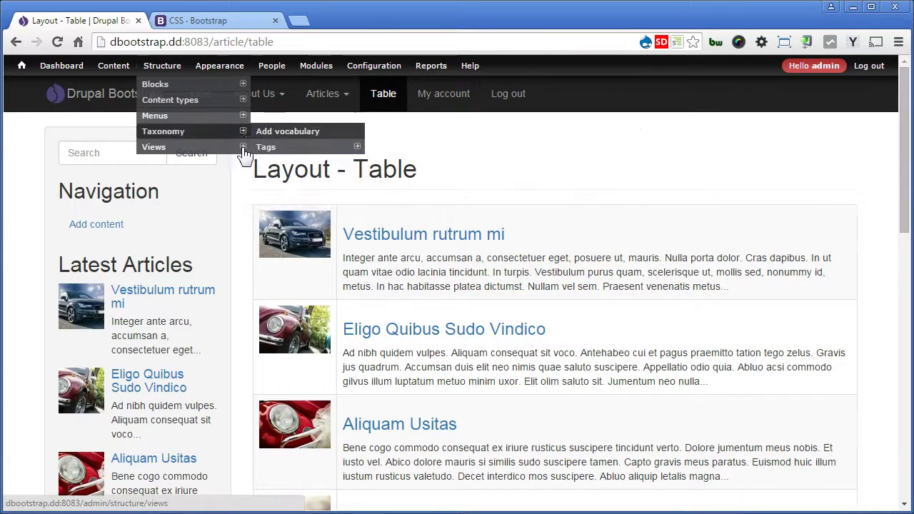
pyautogui.moveTo(249, 123)
pyautogui.click(296, 147)
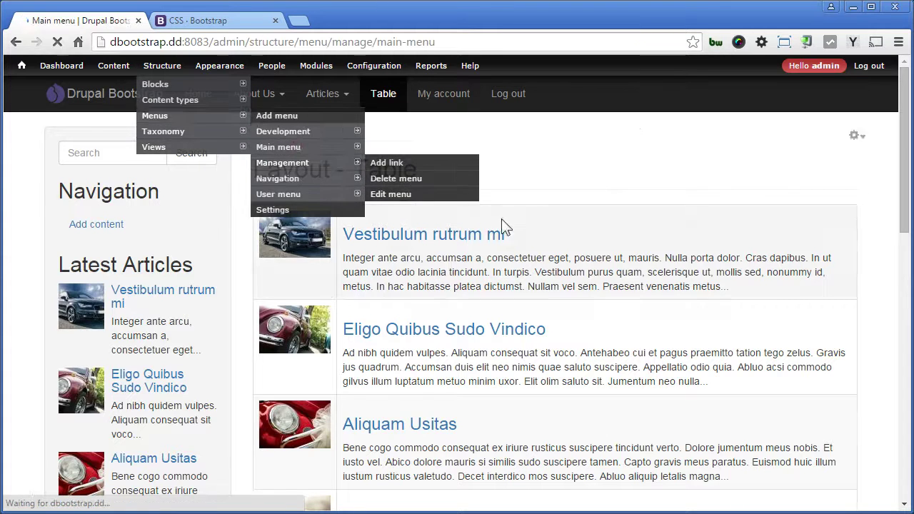
pyautogui.scroll(-1, 365, 296)
pyautogui.moveTo(43, 420); pyautogui.dragTo(60, 415)
pyautogui.click(79, 493)
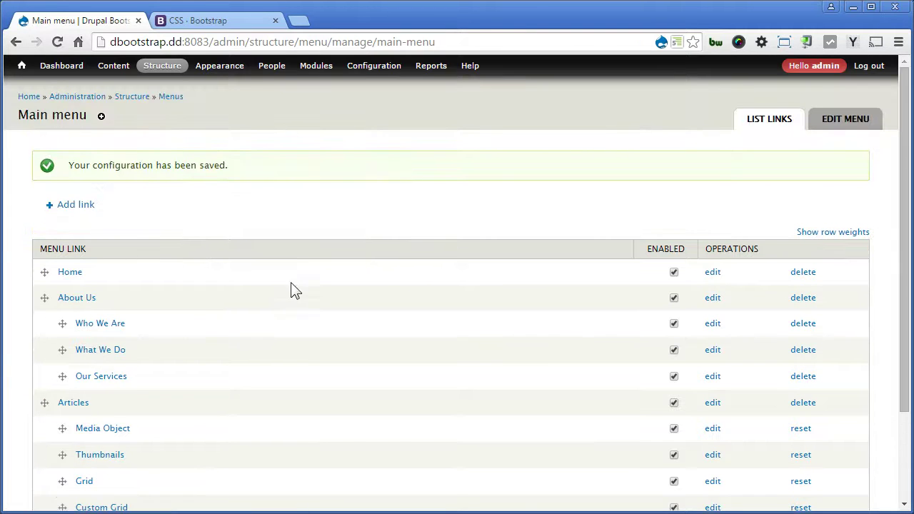
# Go to the site's home page and open the Table page from the Articles navigation
pyautogui.click(24, 68)
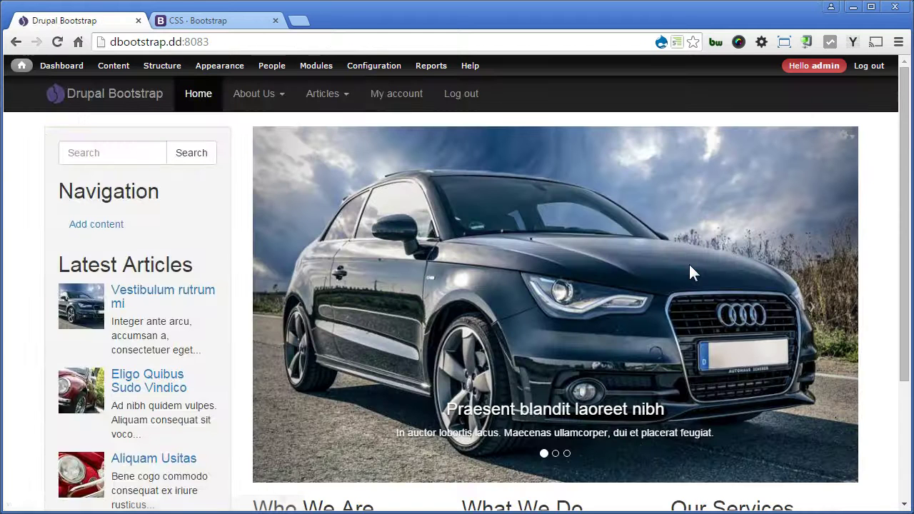
pyautogui.click(334, 96)
pyautogui.click(331, 198)
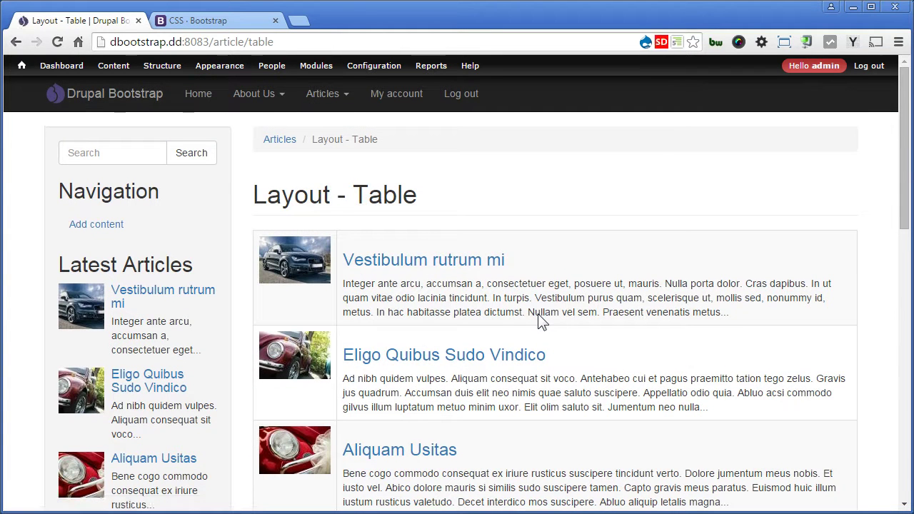